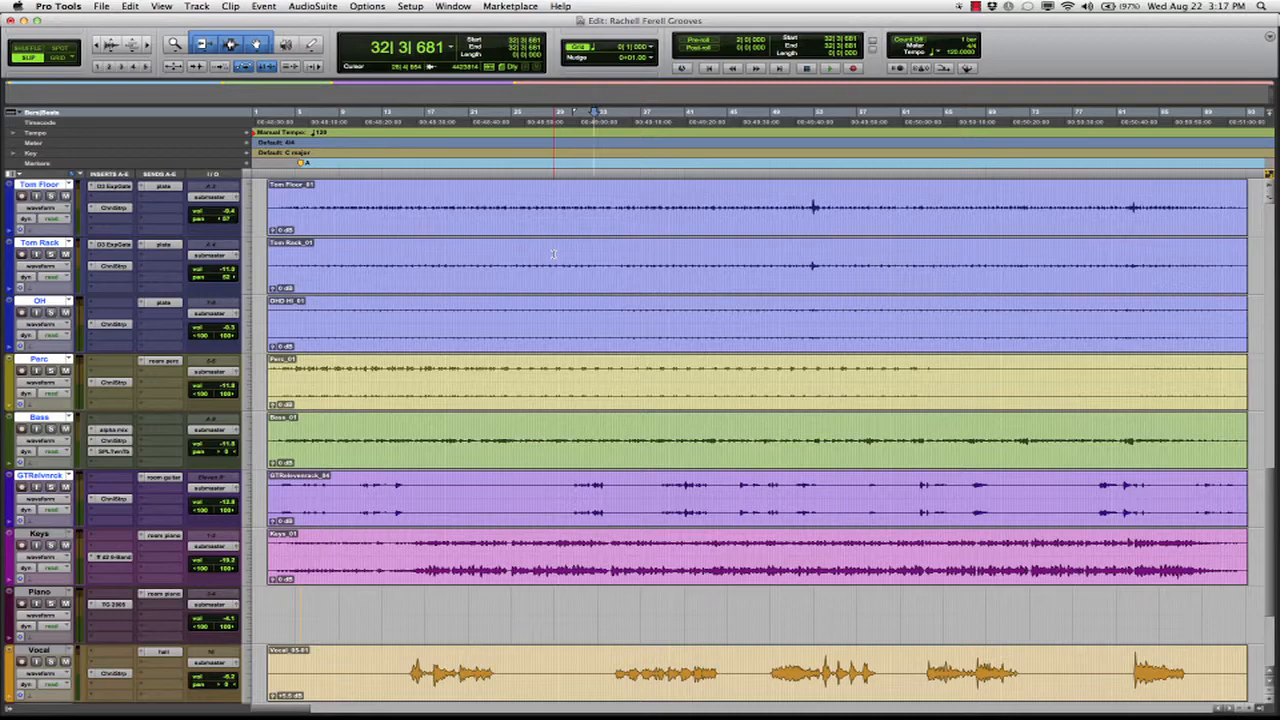
Set up a session copy in Latest format that includes the audio and movie/video files
click(101, 6)
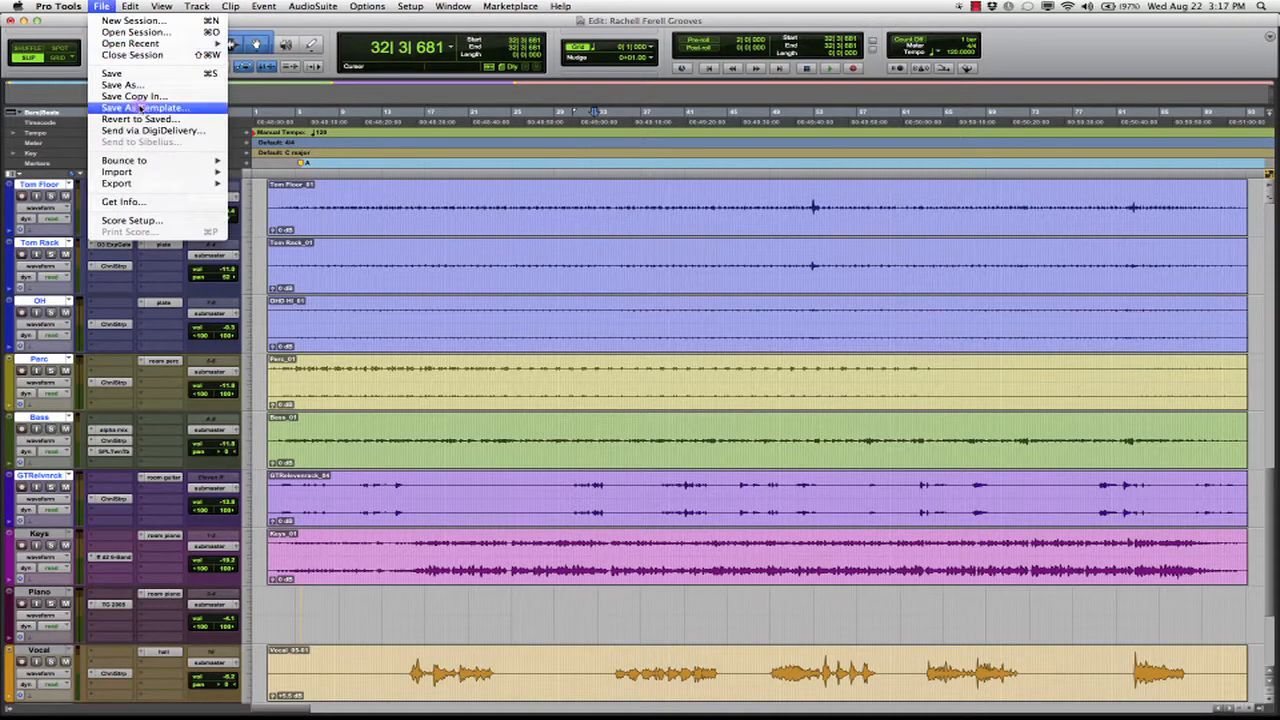
click(209, 100)
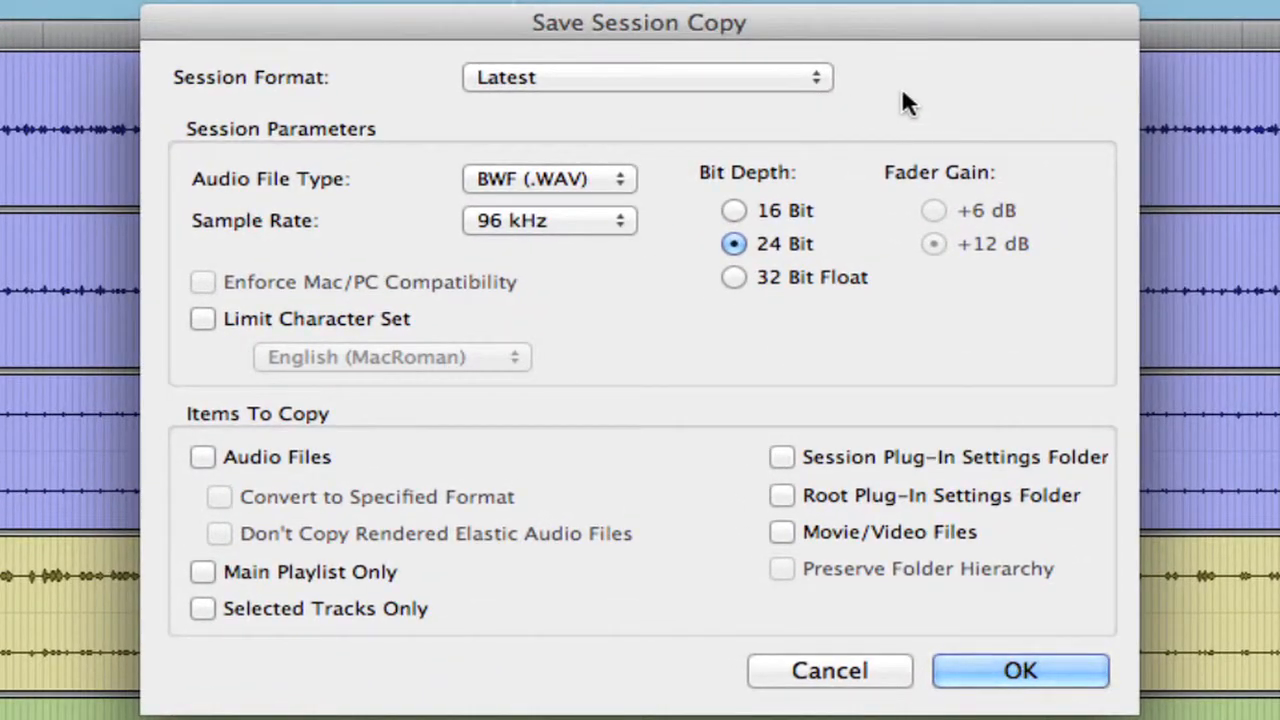
click(779, 75)
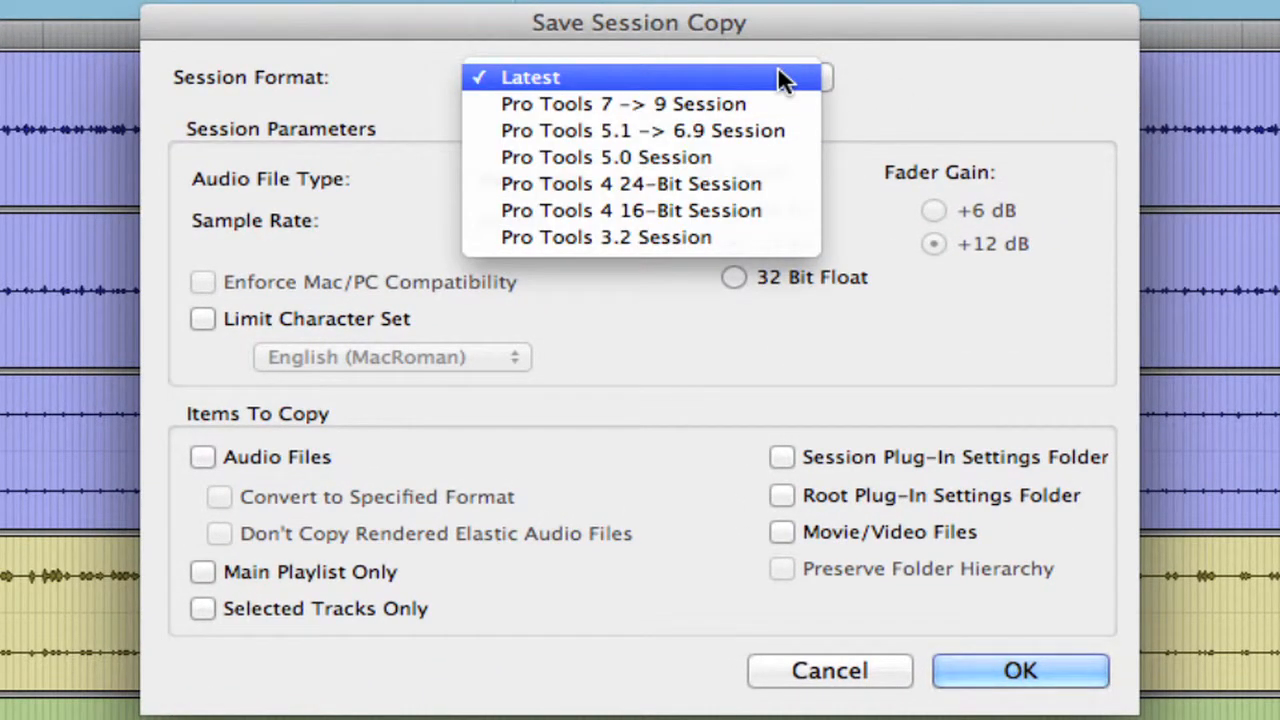
click(927, 80)
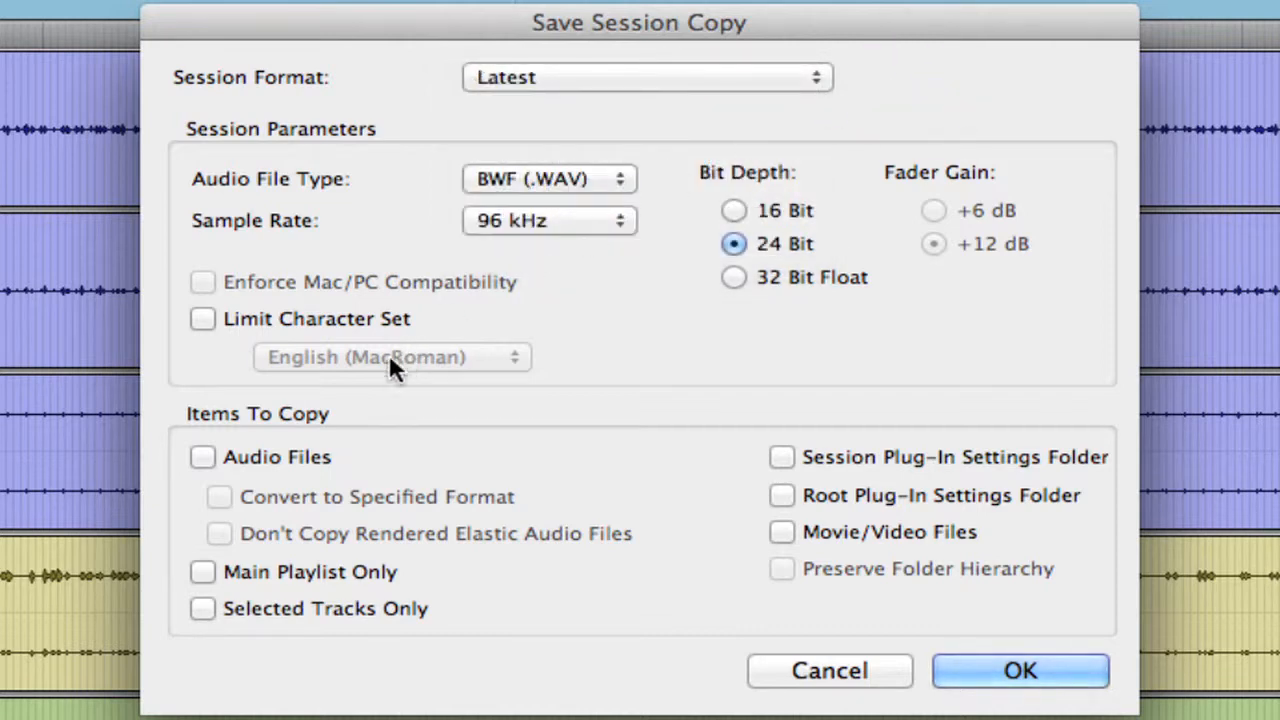
click(203, 458)
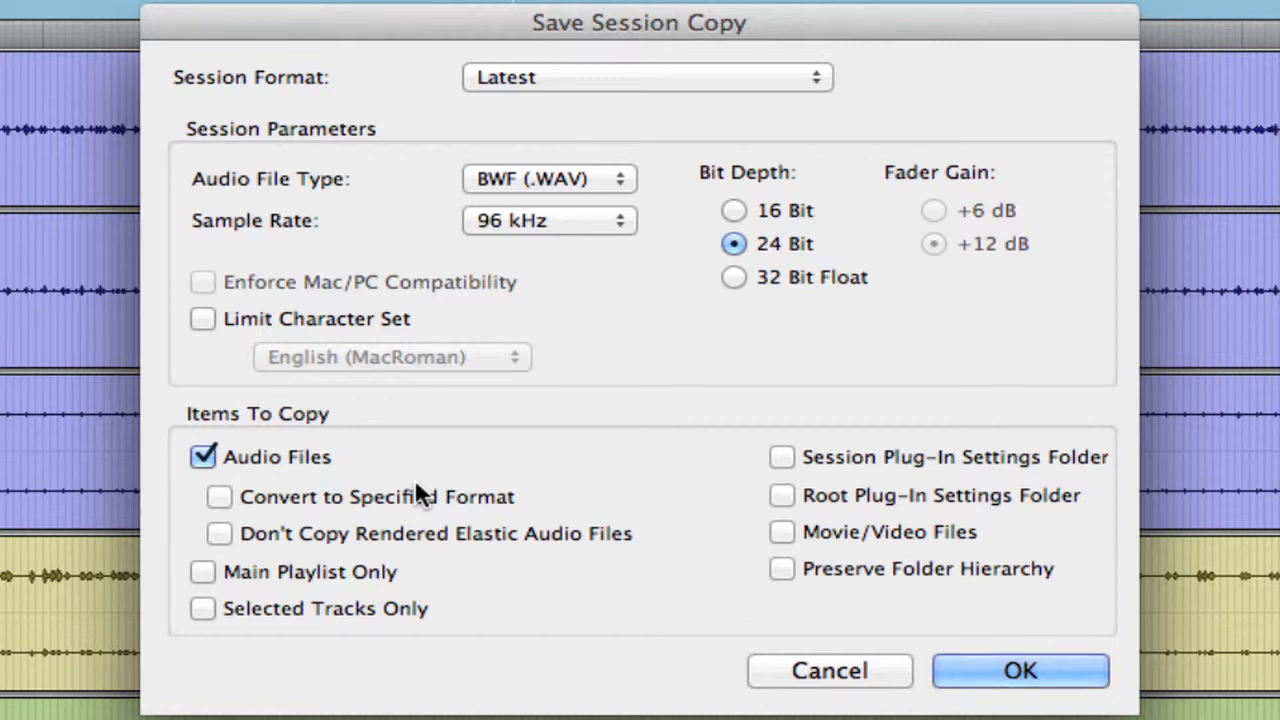
click(782, 533)
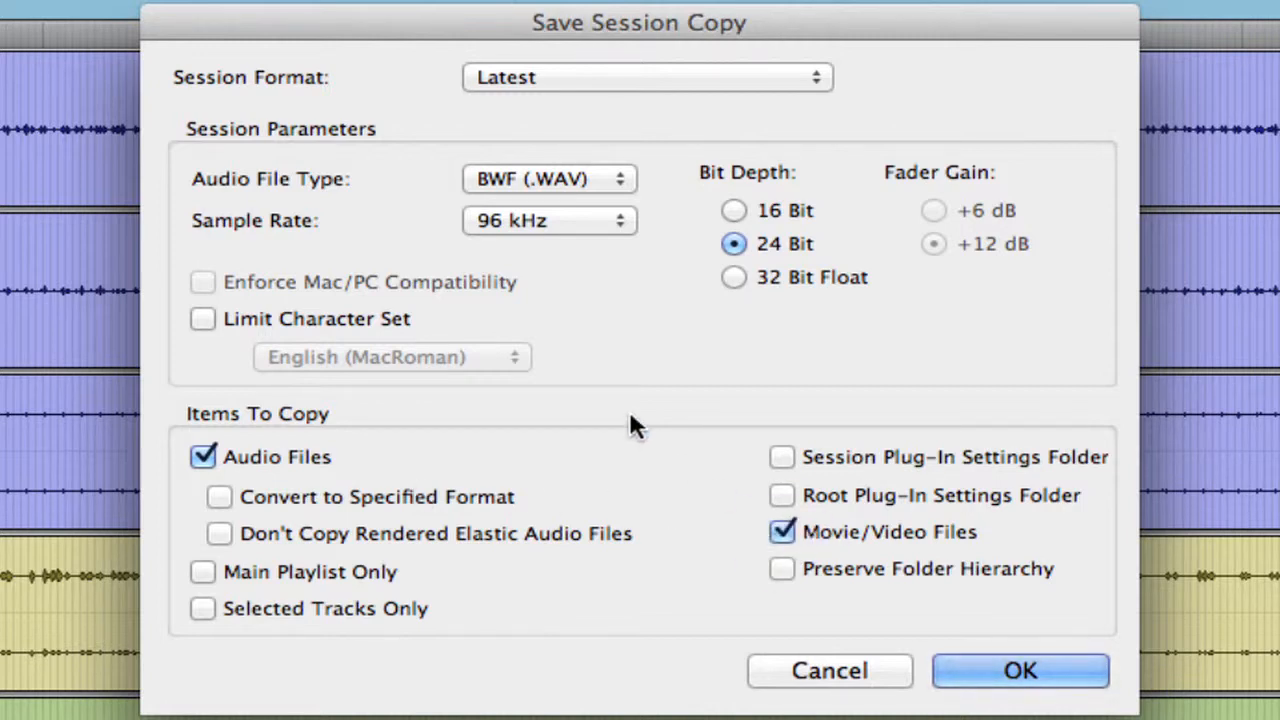
click(1013, 672)
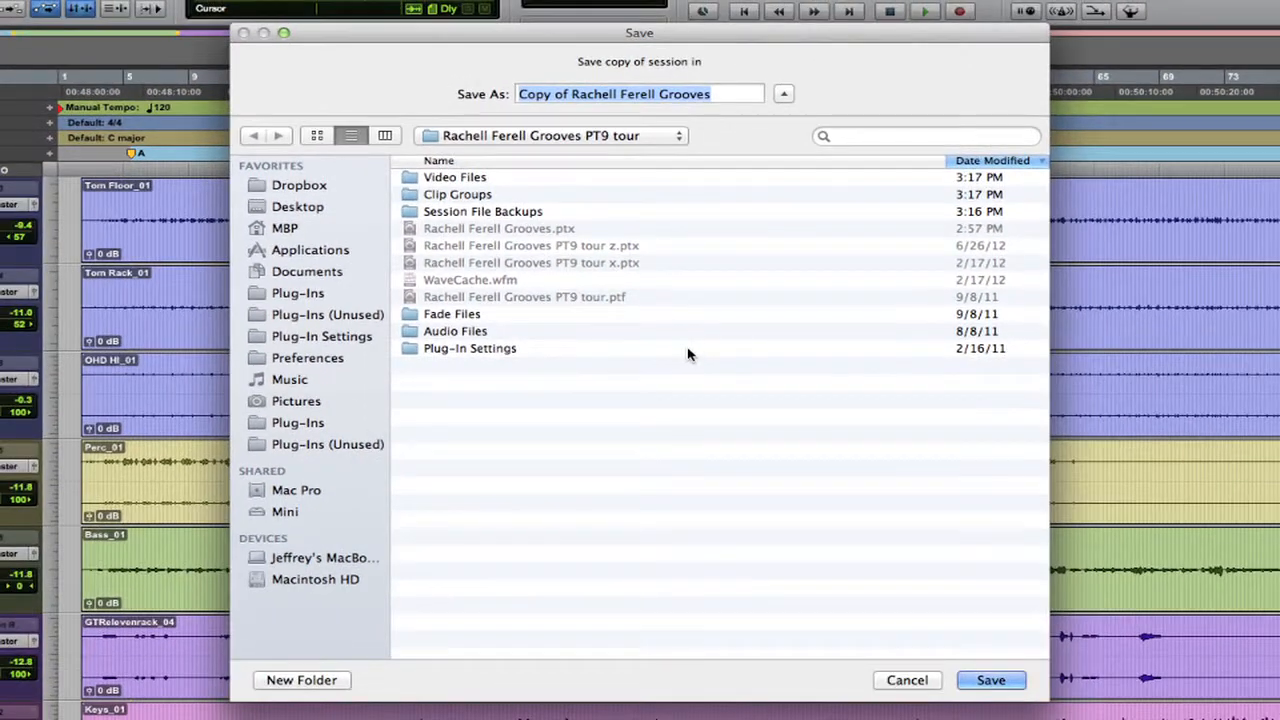
Save the session copy into the Sessions folder
click(620, 136)
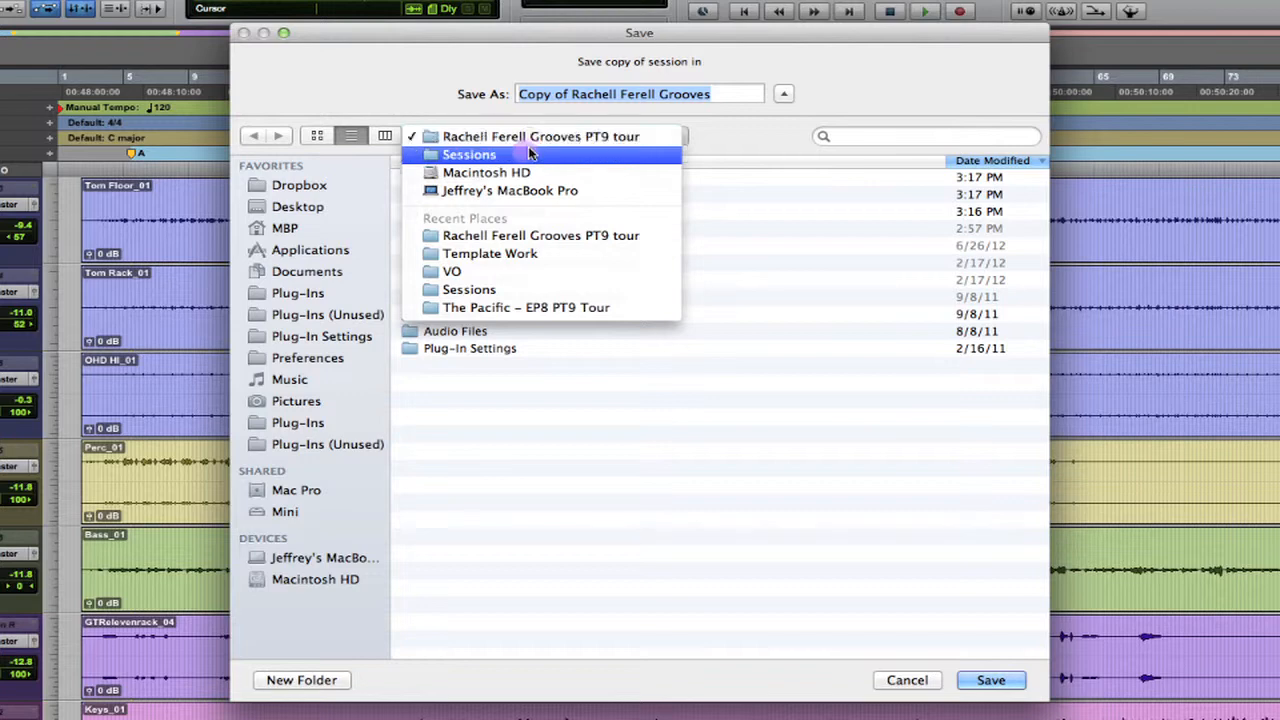
click(528, 154)
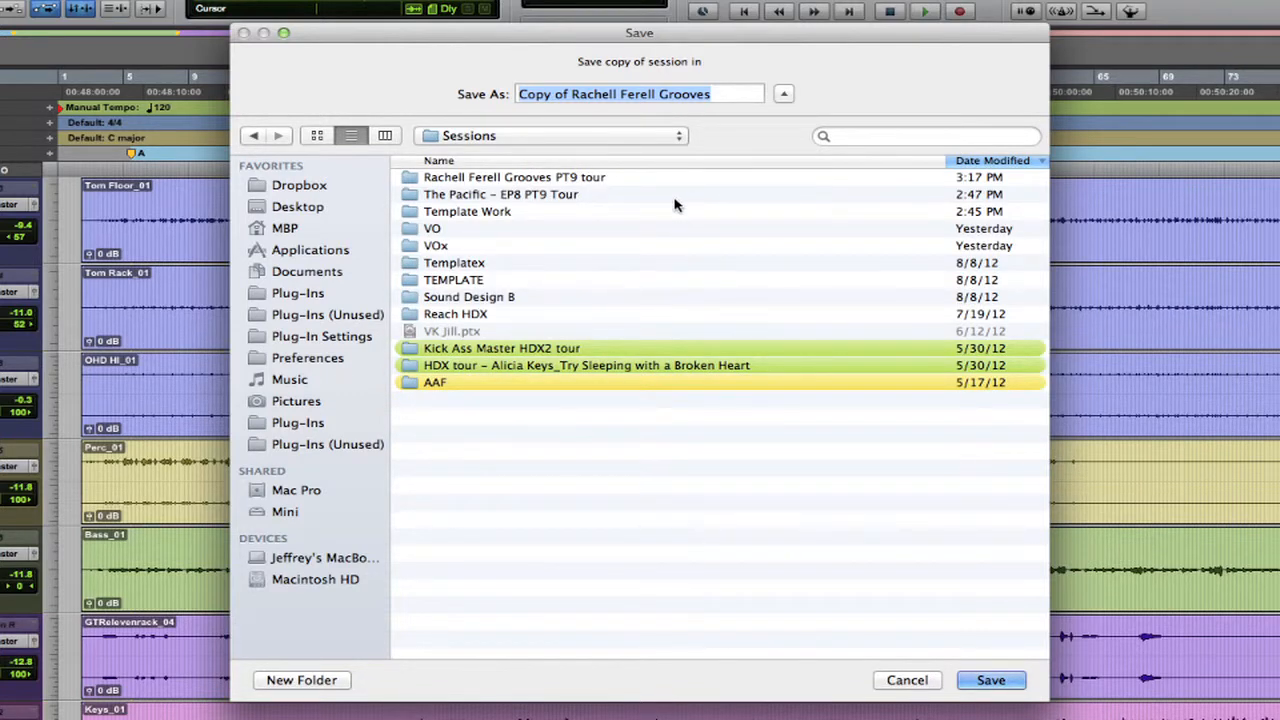
key(Return)
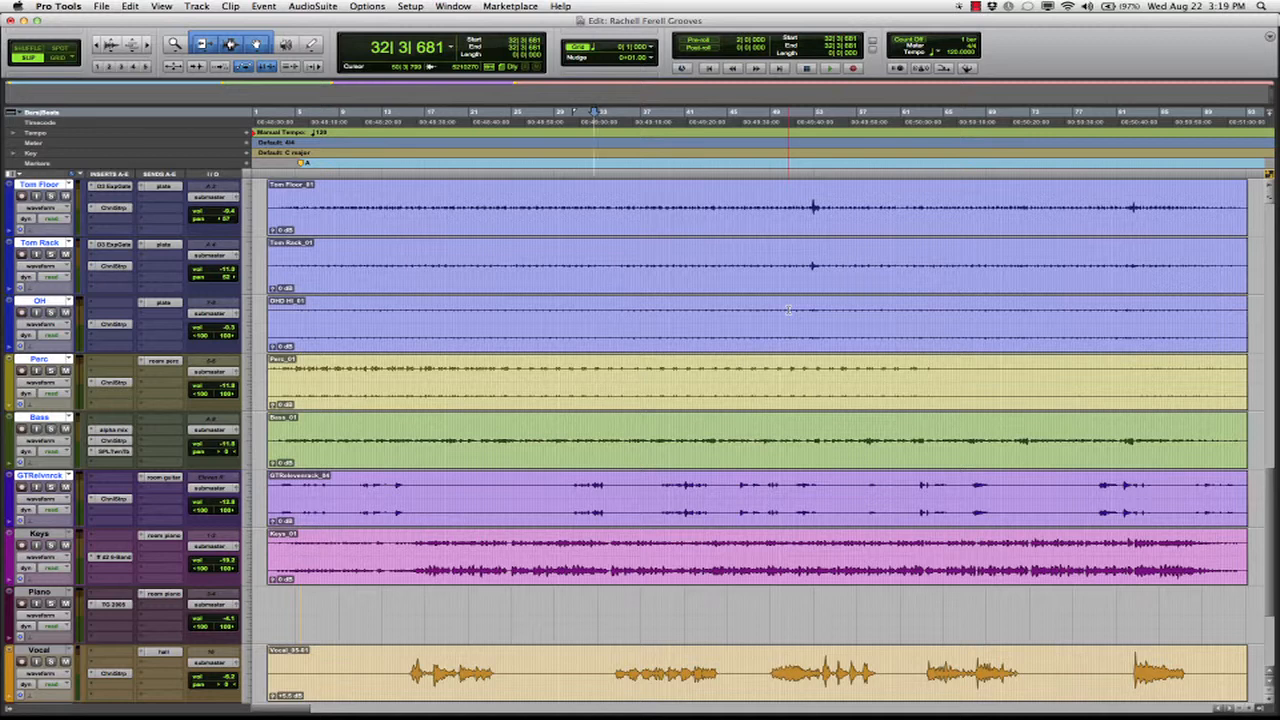
Check the 96 kHz, 24 Bit session setup, then close the session with Don't Save
click(416, 6)
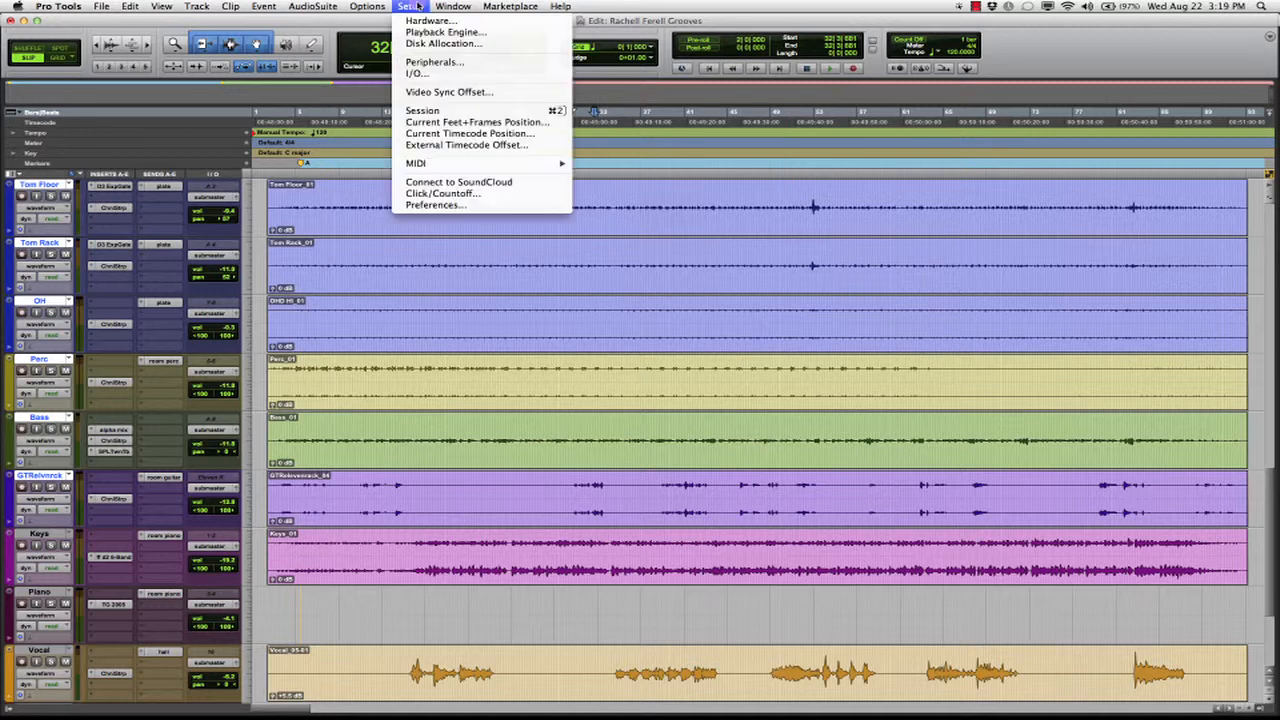
click(424, 110)
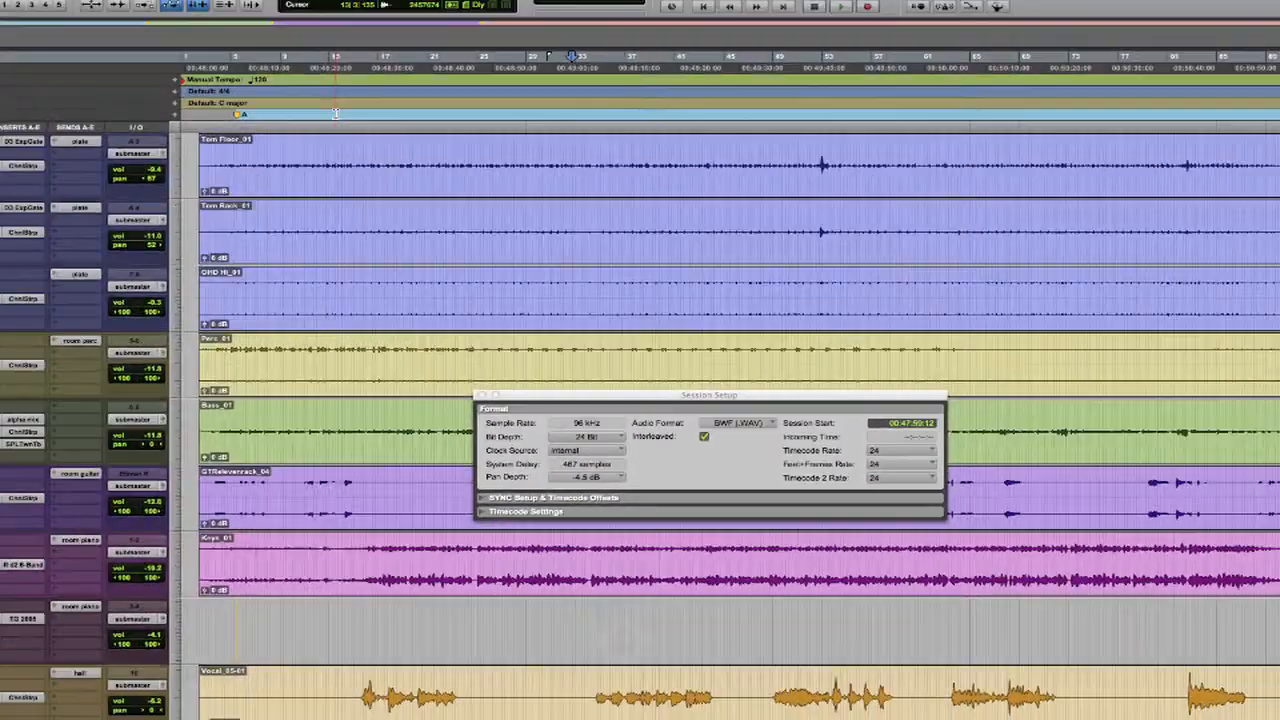
key(shift+super+w)
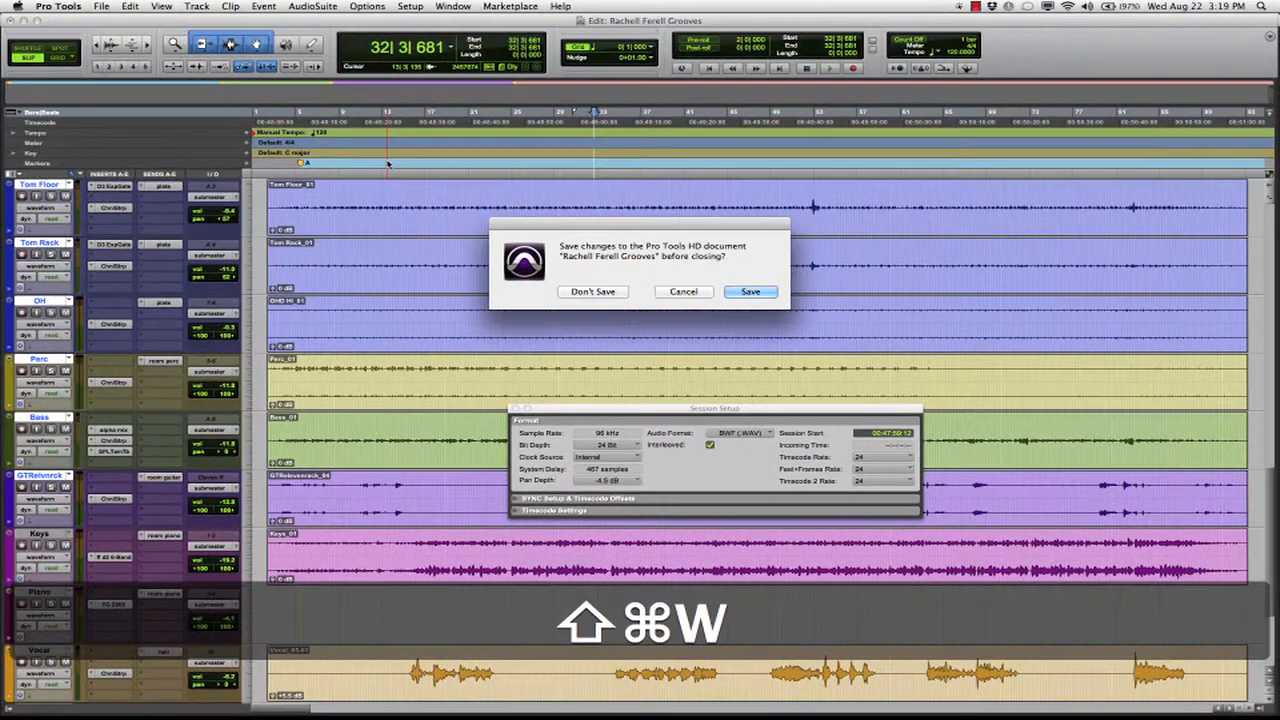
click(594, 290)
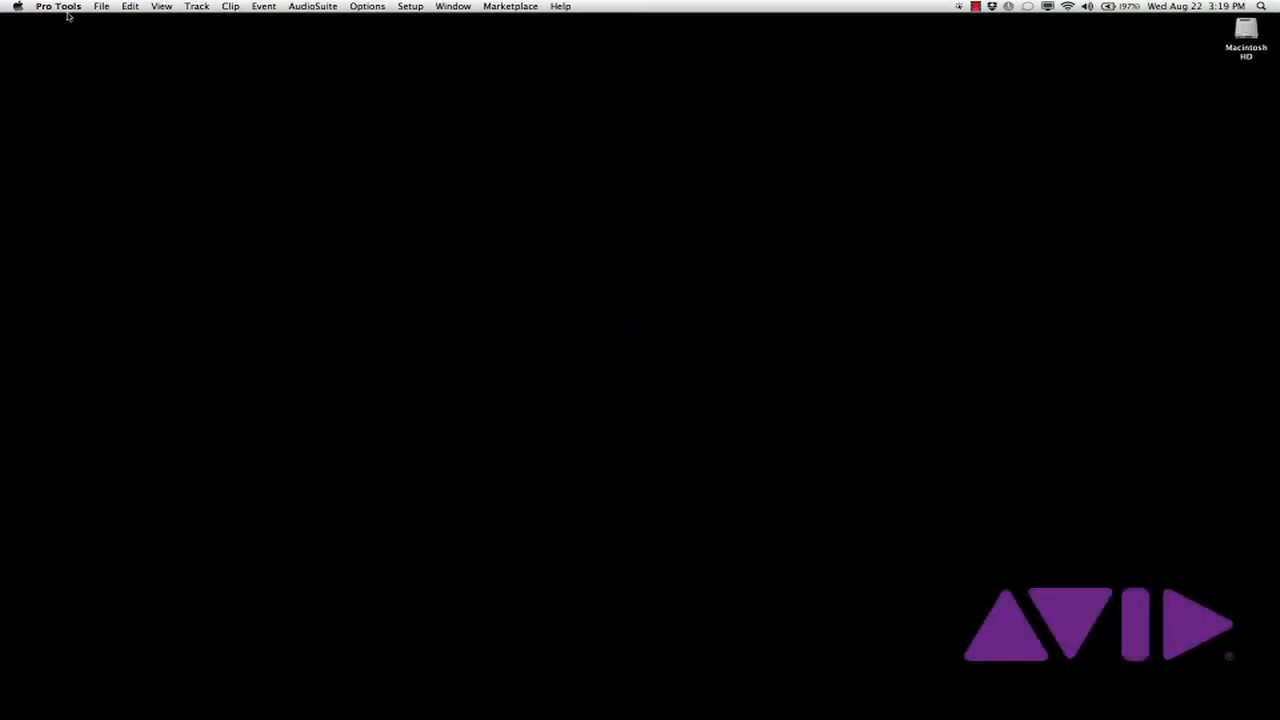
Create a blank 24 Bit, 96 kHz session and save it as 'Debug'
click(101, 6)
click(111, 22)
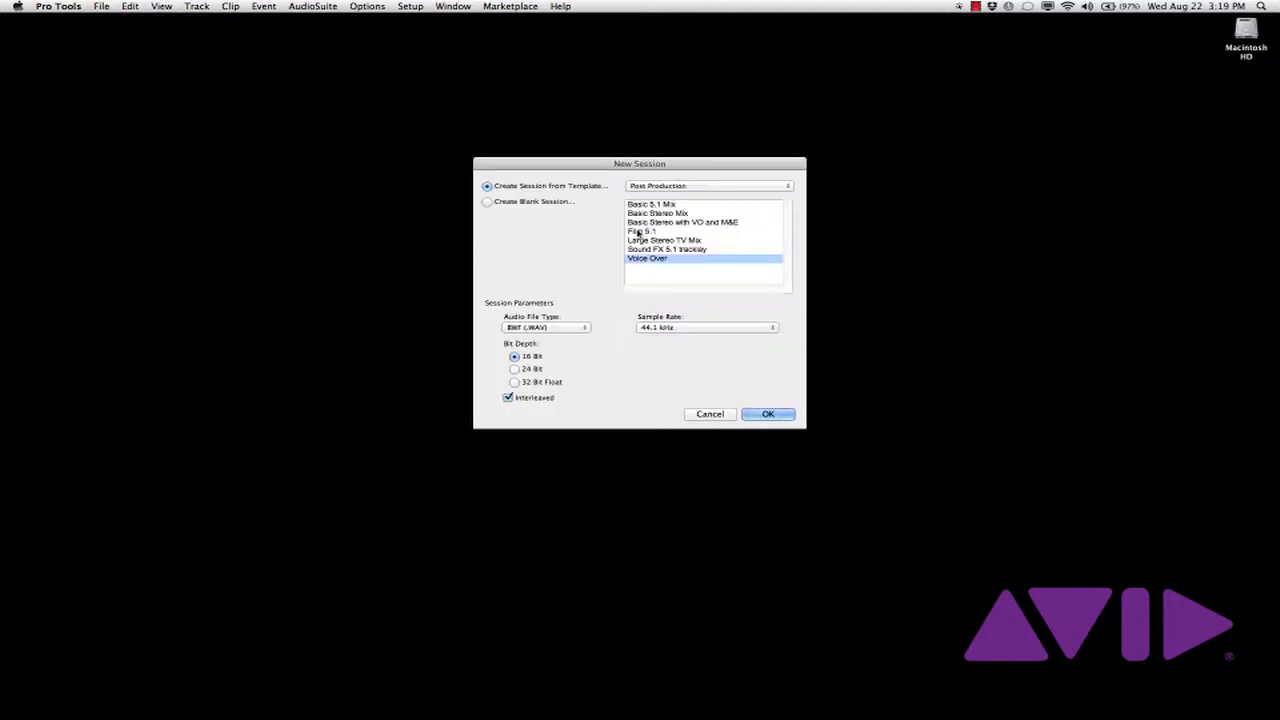
click(523, 201)
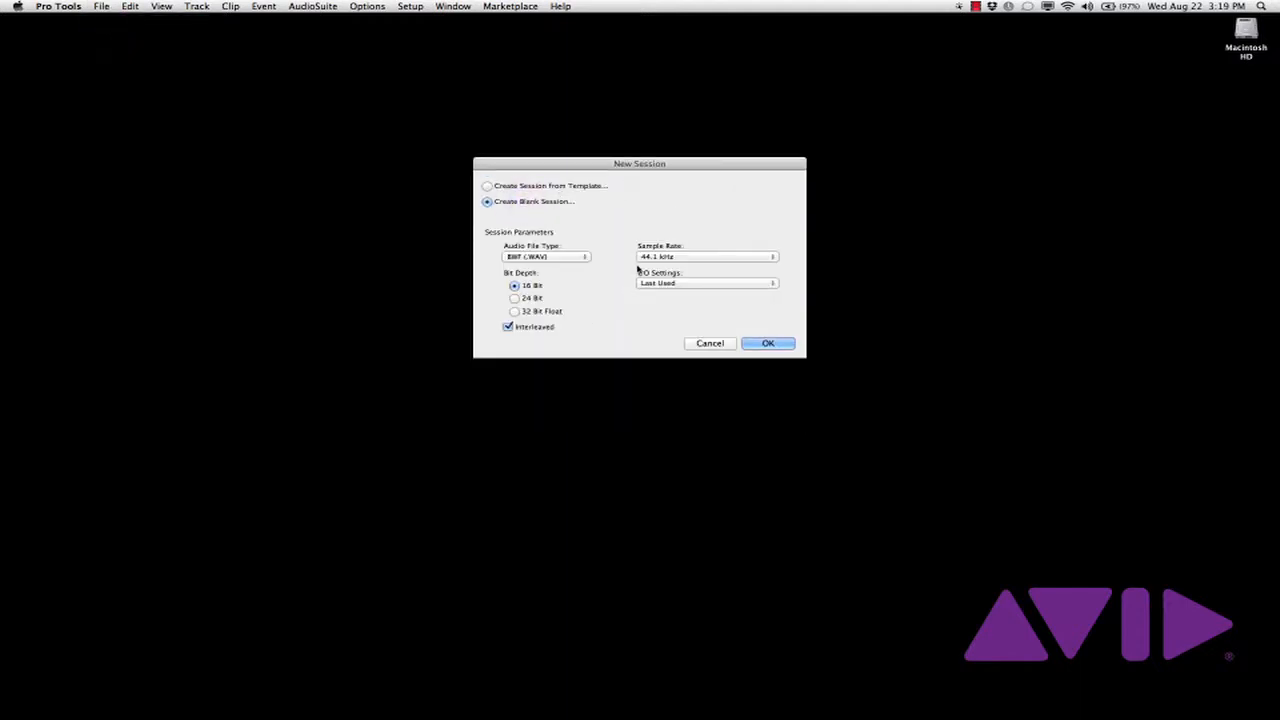
click(521, 298)
click(660, 257)
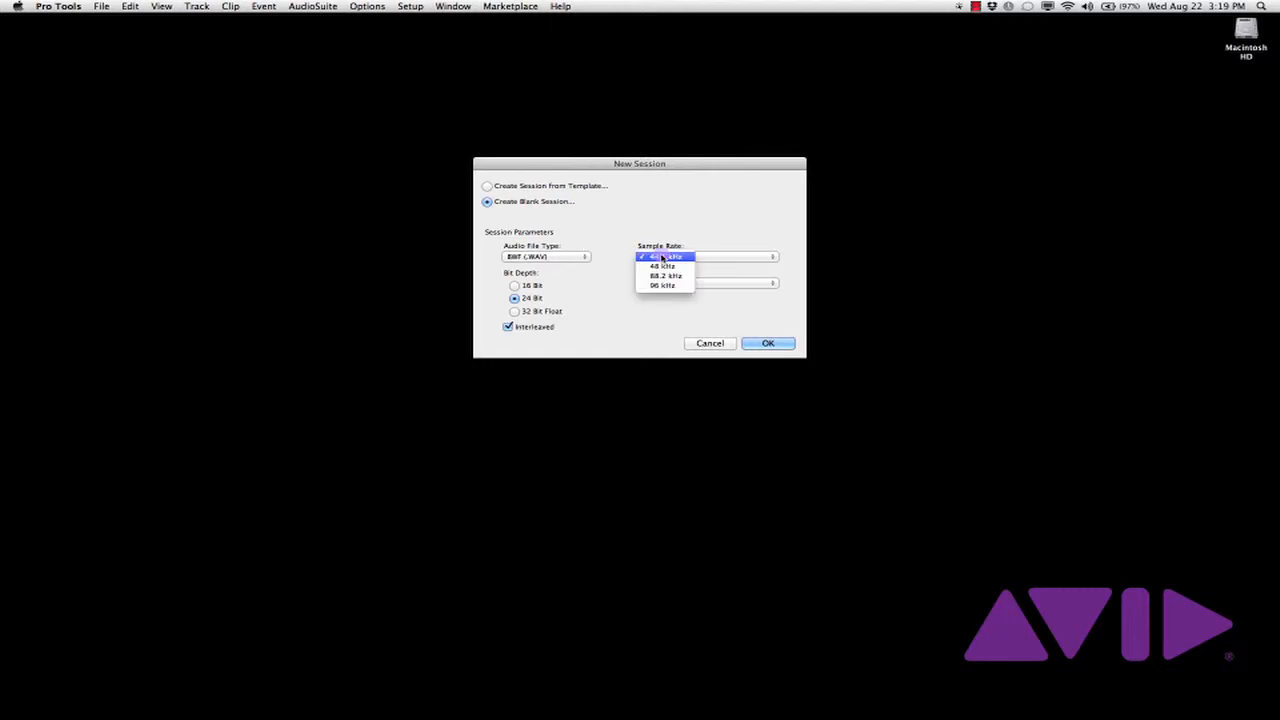
click(684, 286)
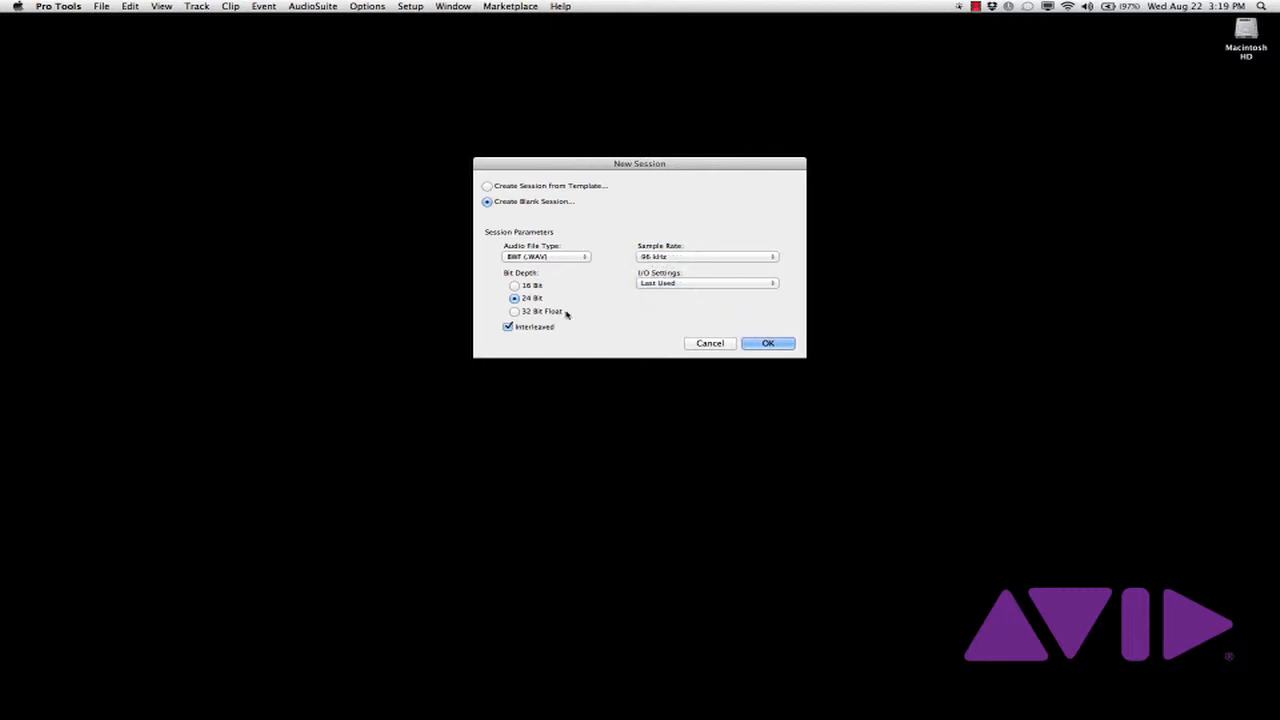
click(765, 343)
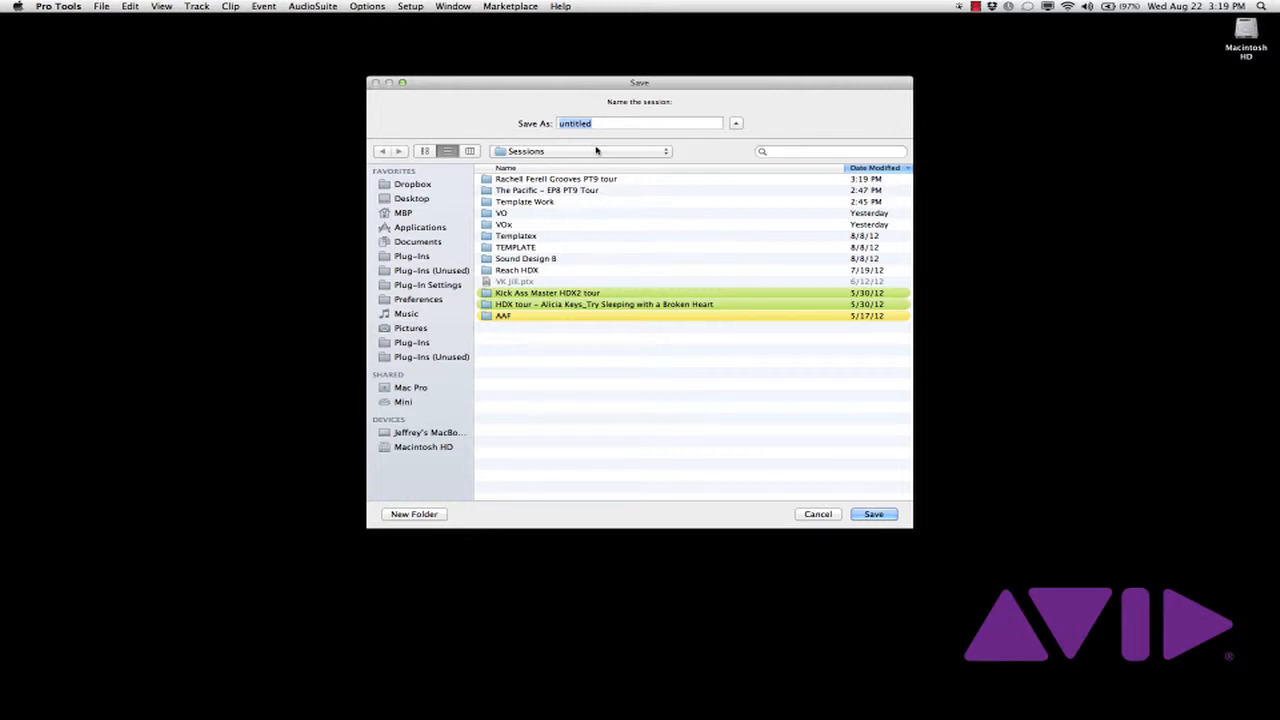
text(Debug)
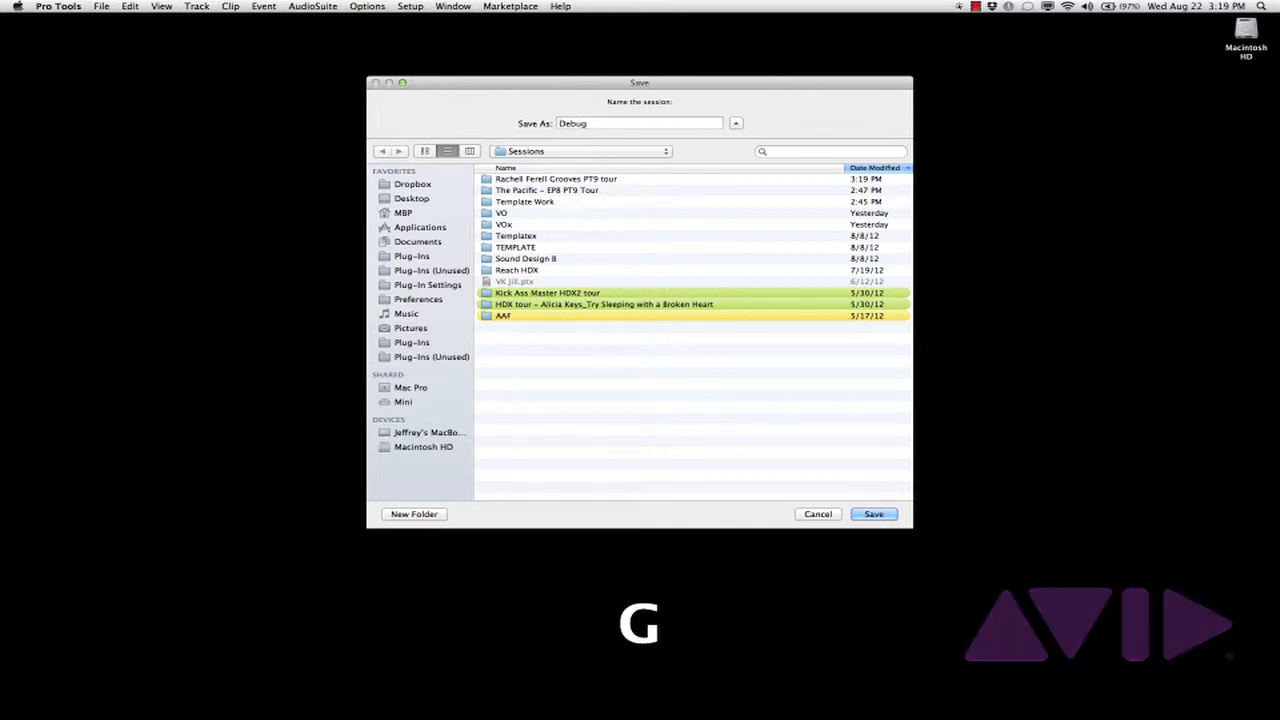
key(Return)
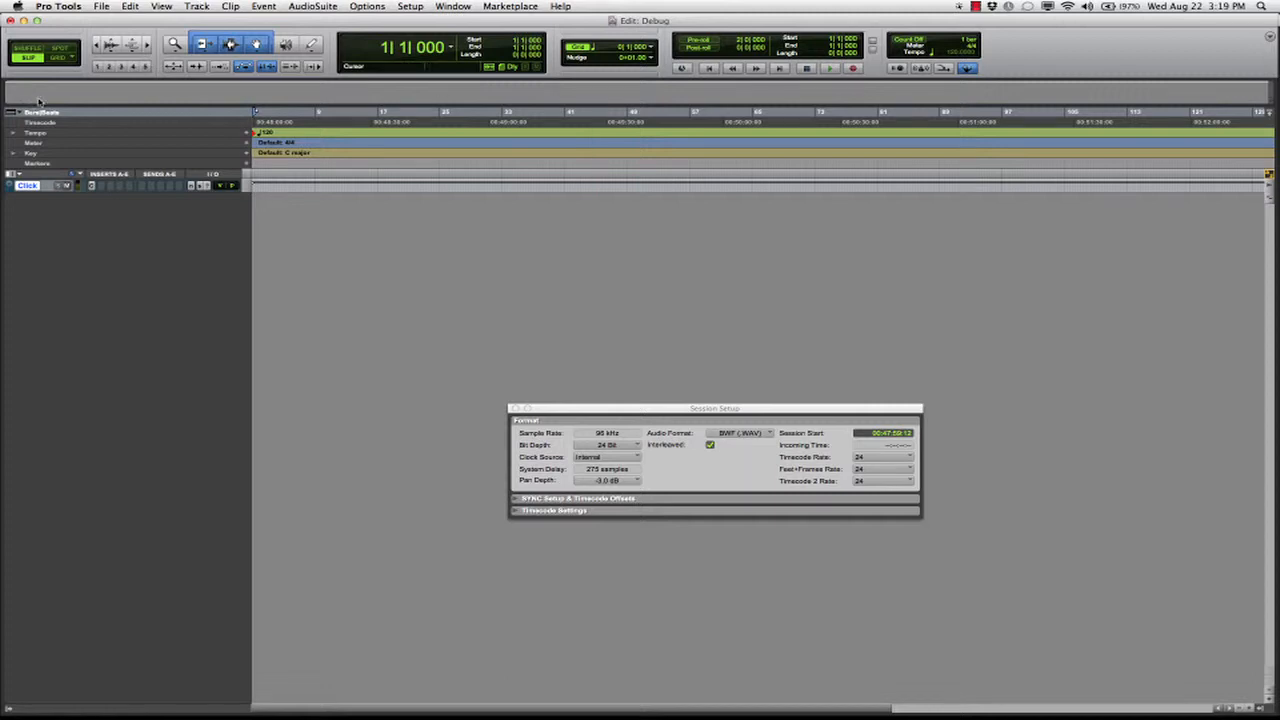
Choose the tour session's .ptx file for Import Session Data
click(102, 7)
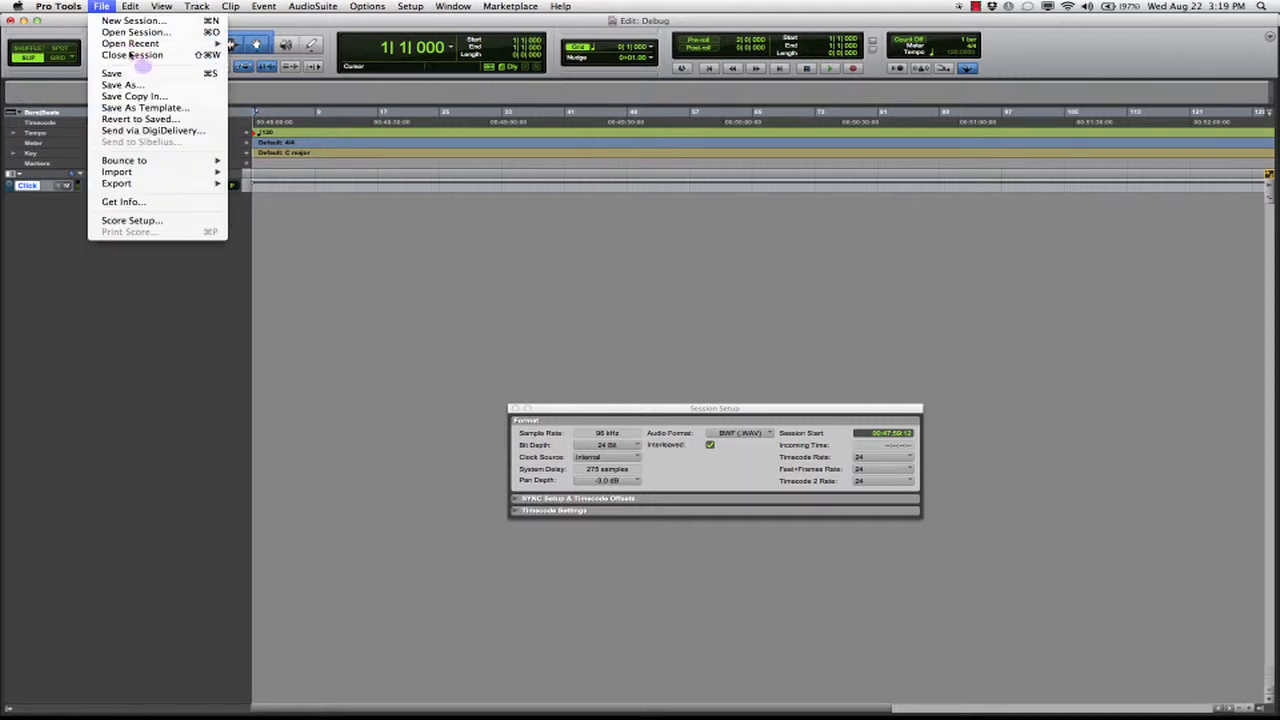
mouse_move(186, 171)
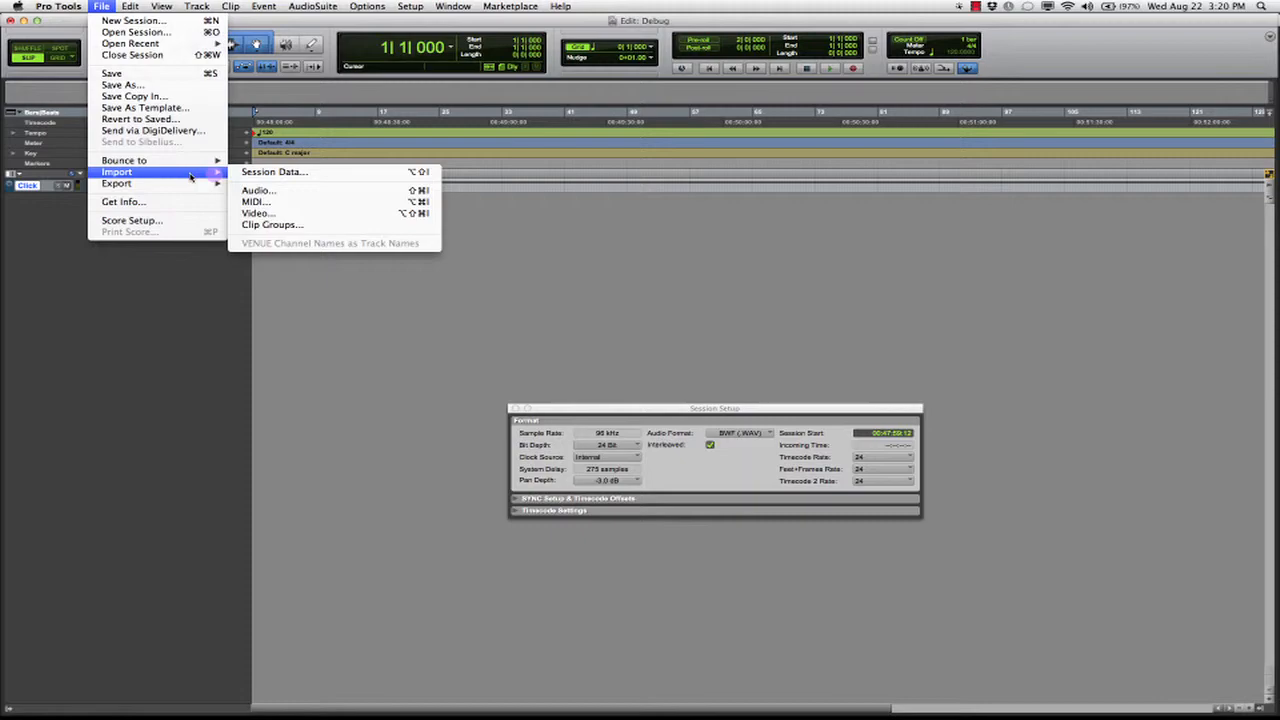
click(260, 176)
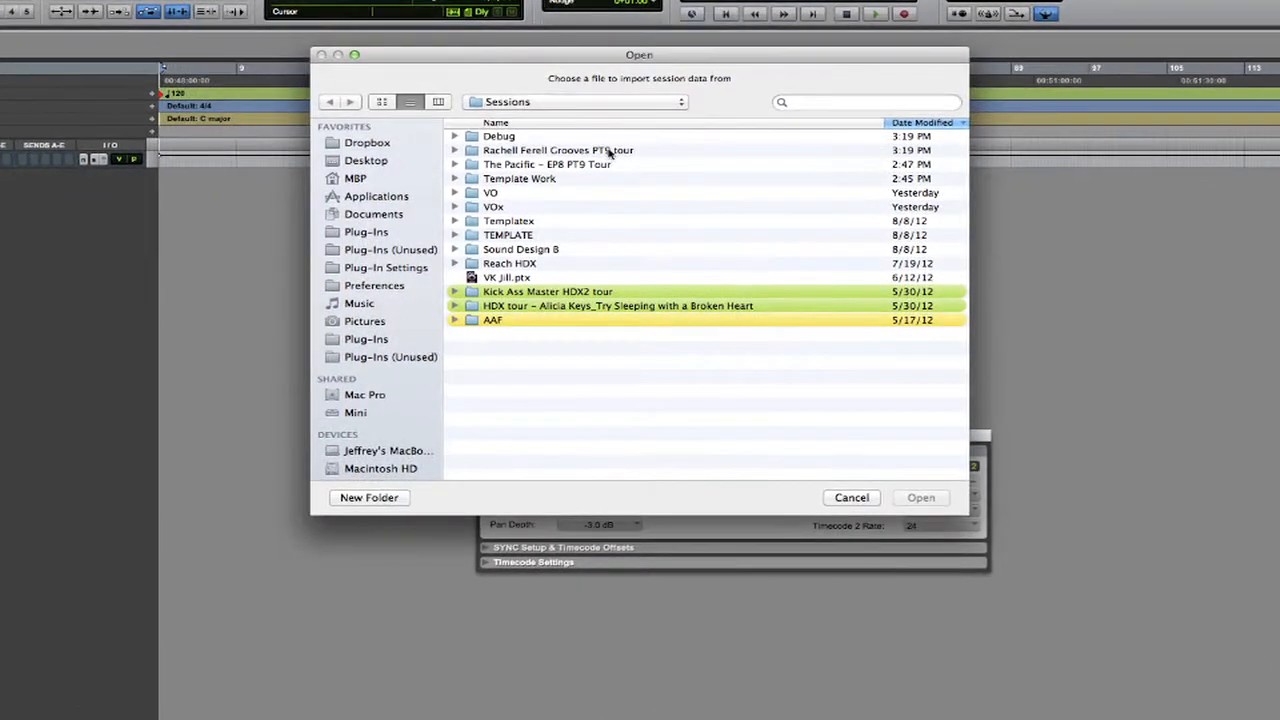
double_click(557, 150)
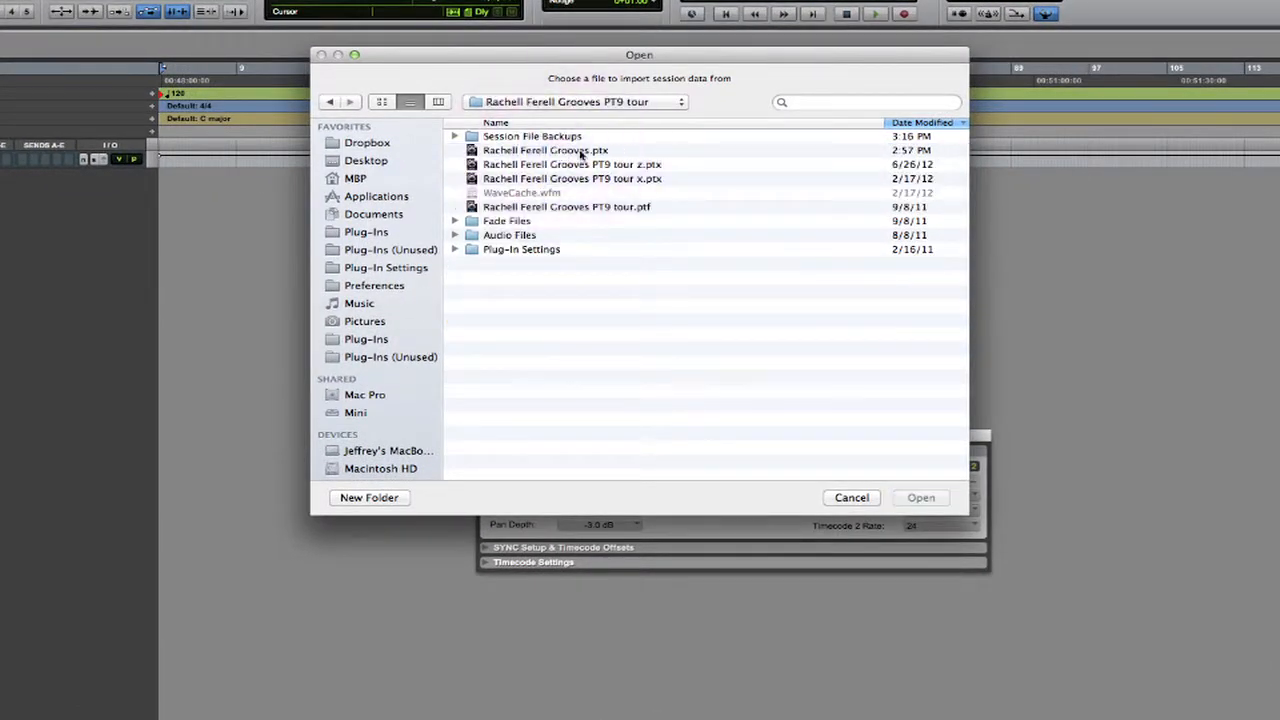
click(588, 152)
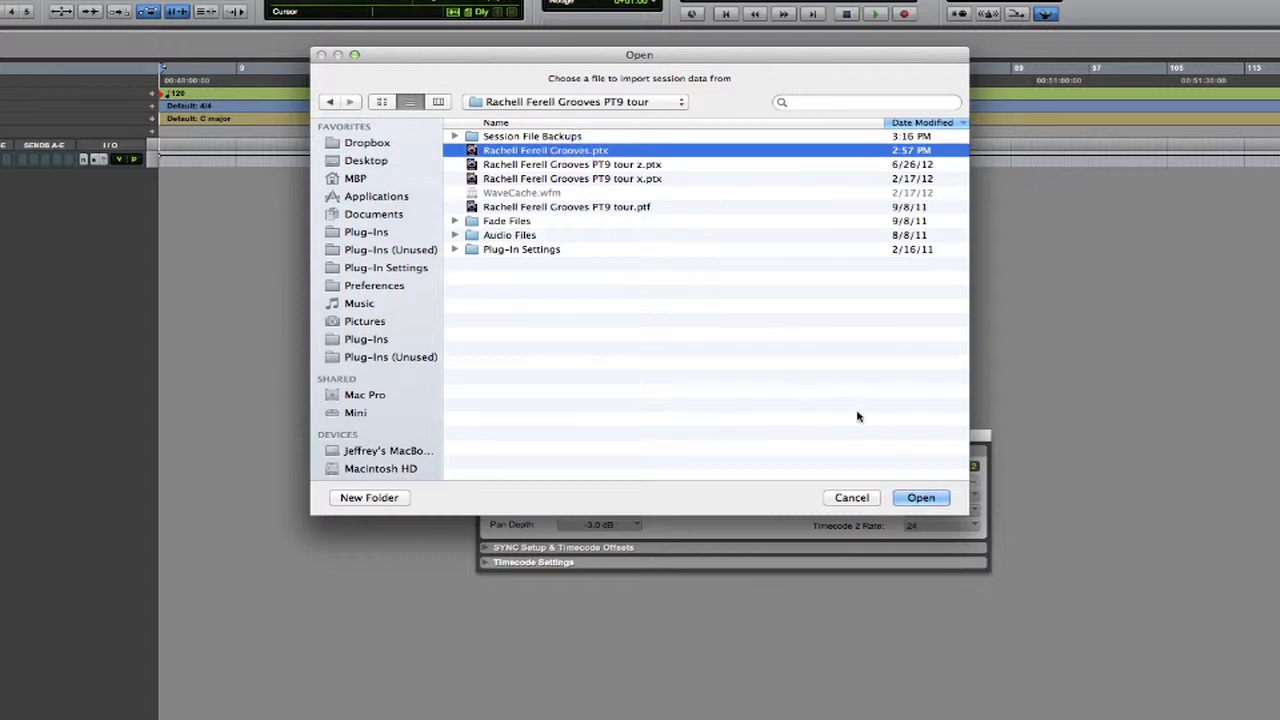
click(921, 497)
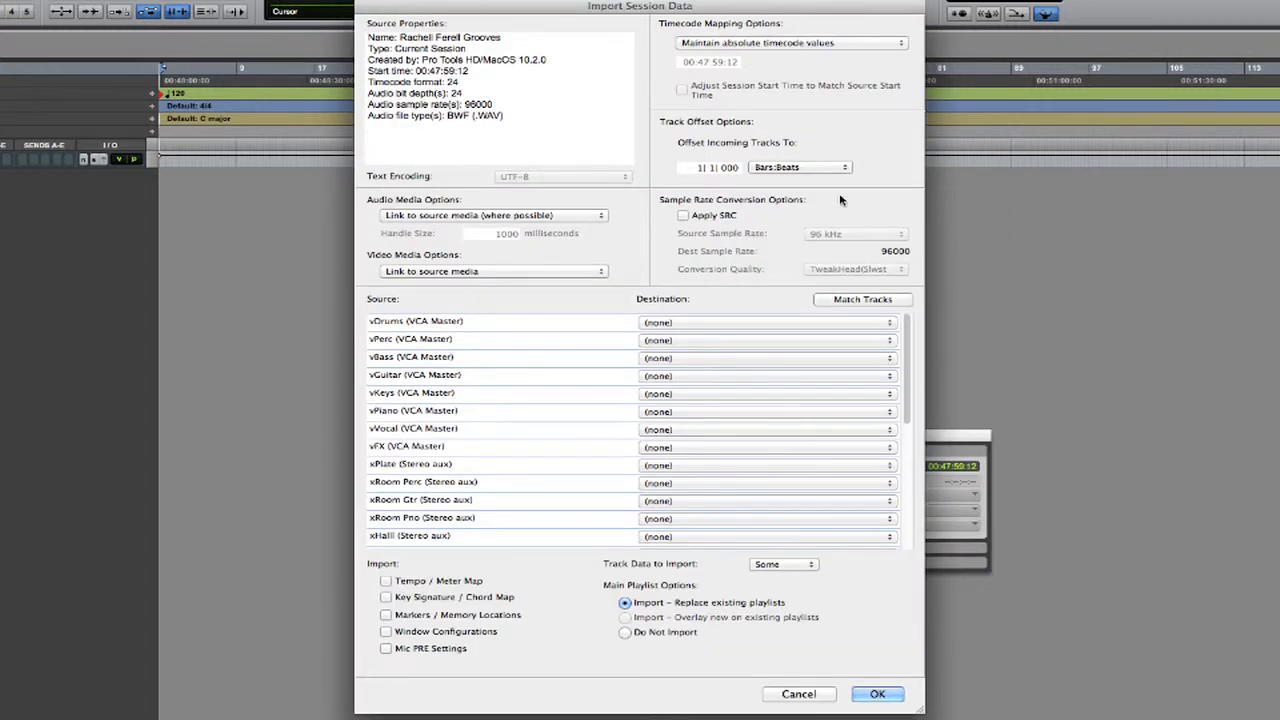
Import all tracks as new tracks, copying source audio, with tempo/meter map and markers
alt+click(670, 323)
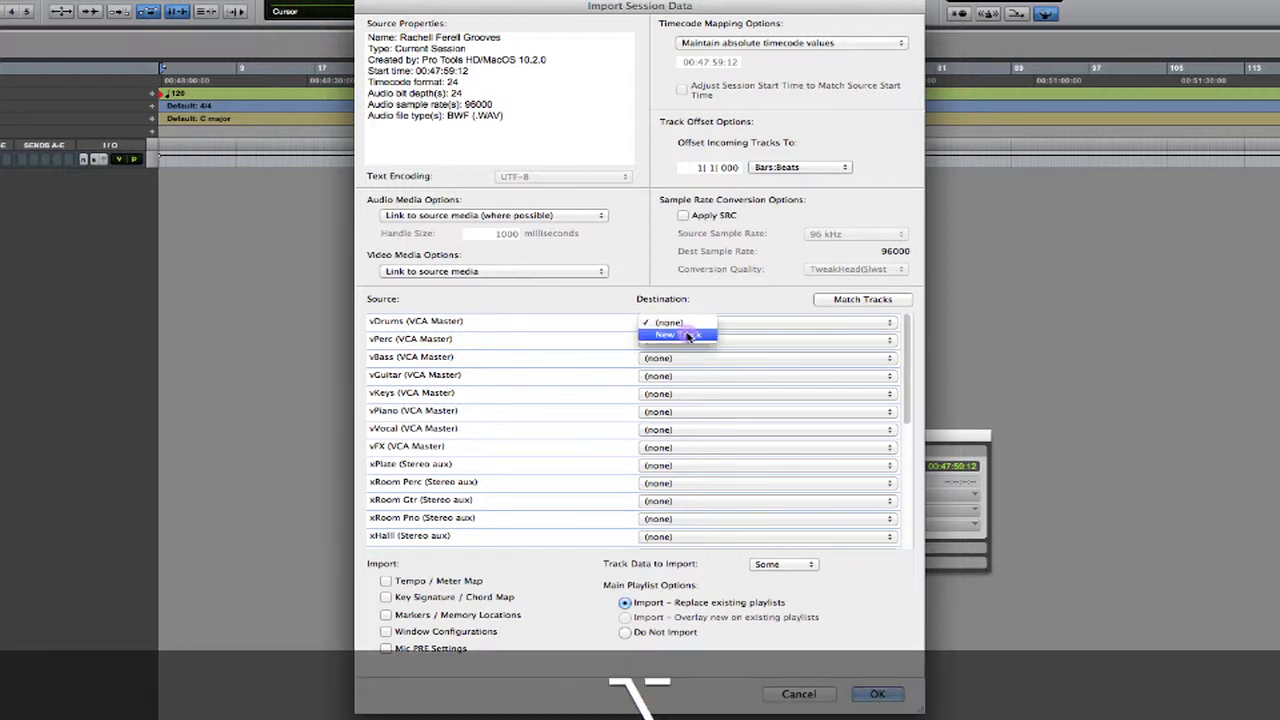
alt+click(678, 335)
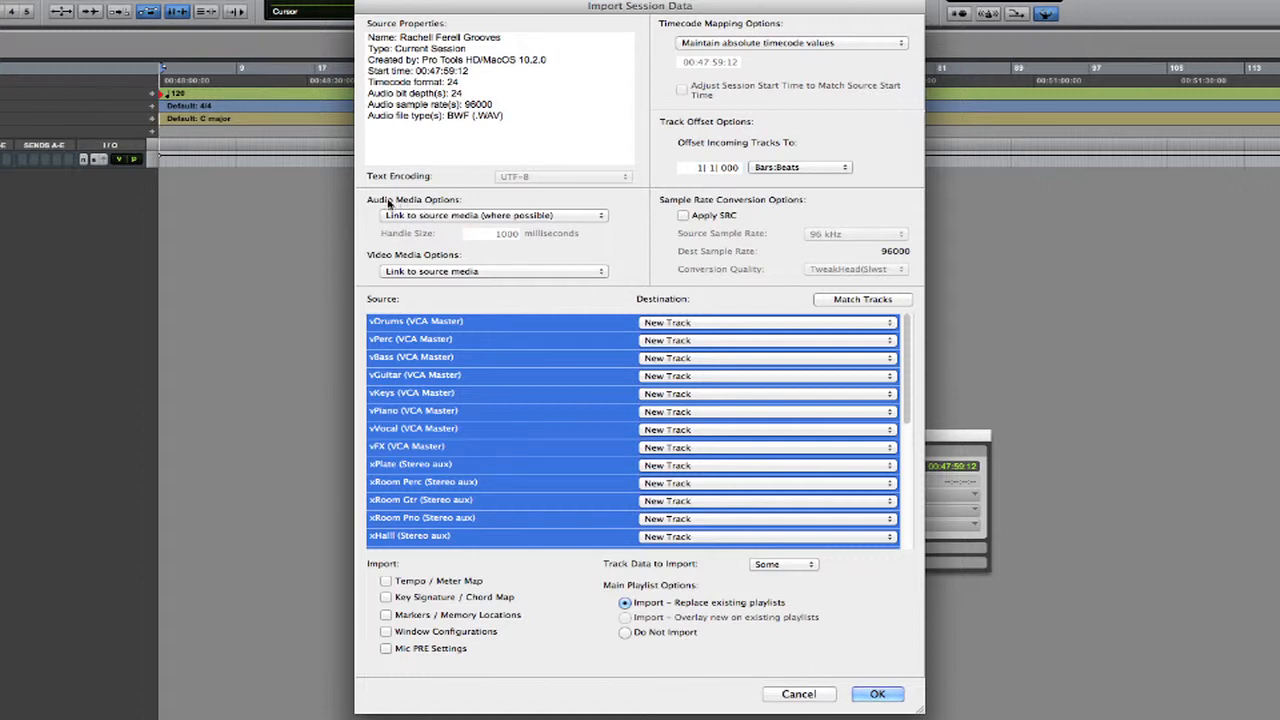
click(438, 215)
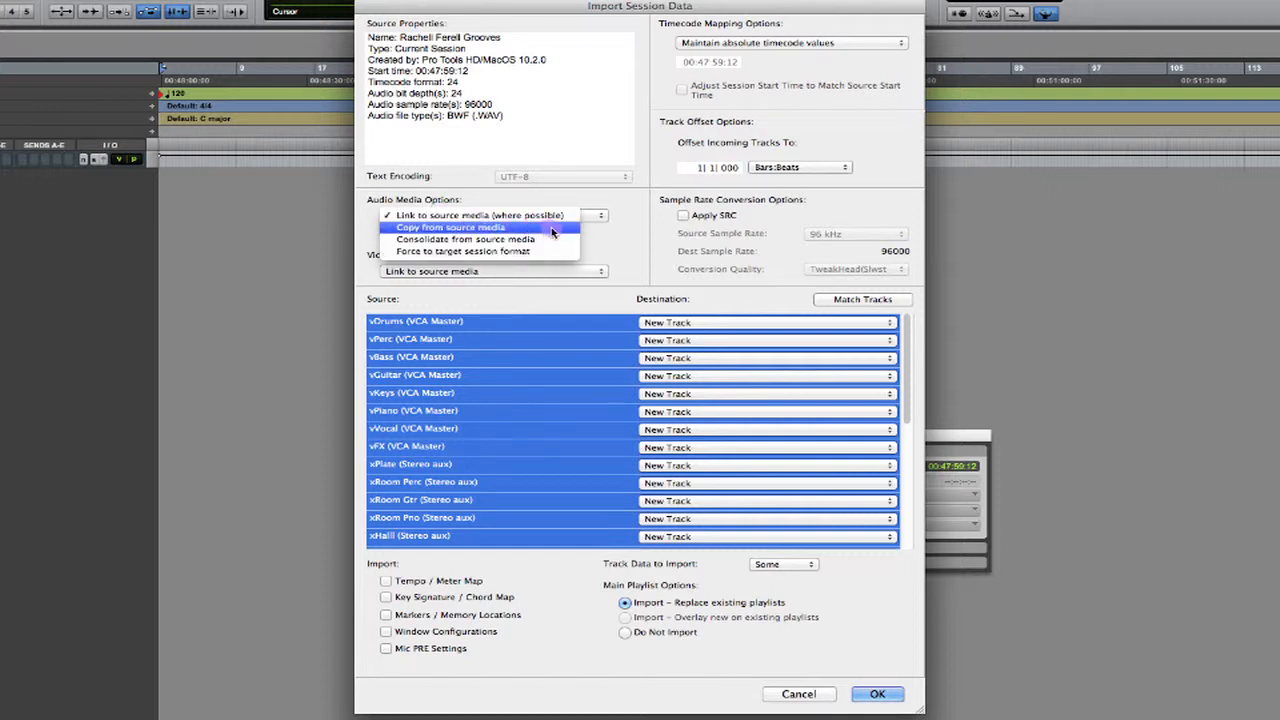
click(550, 228)
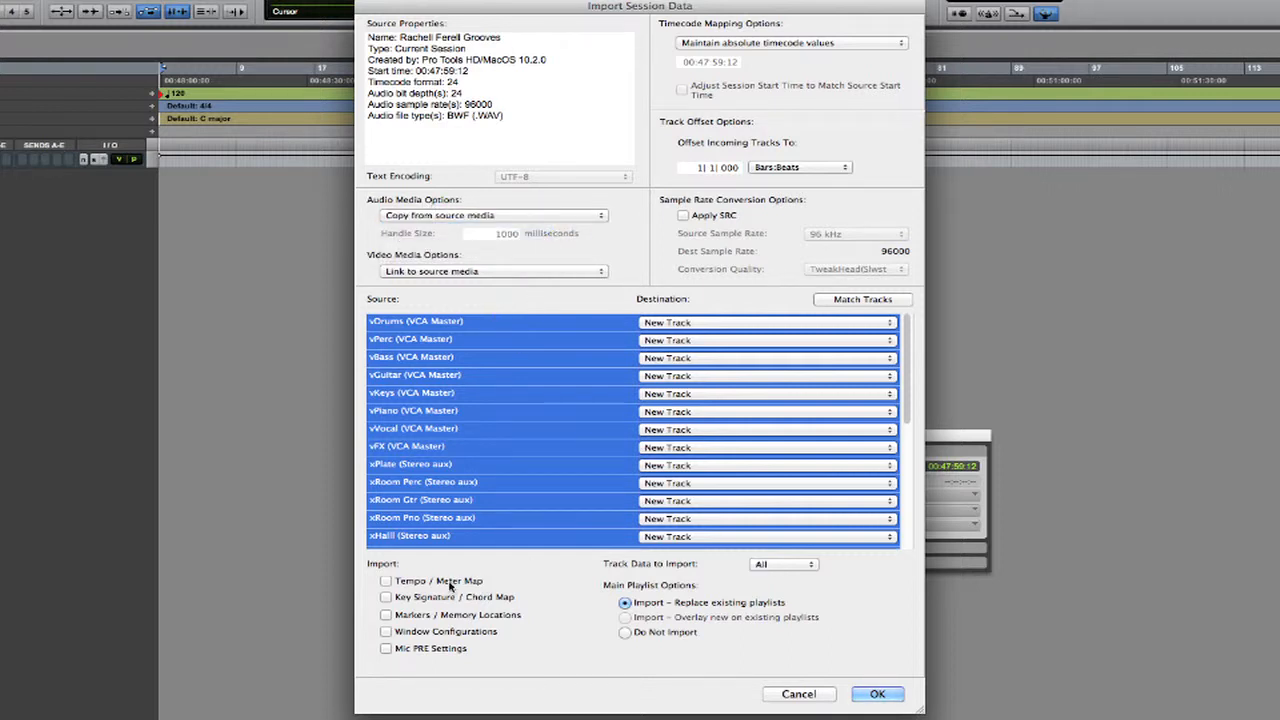
click(386, 581)
click(386, 614)
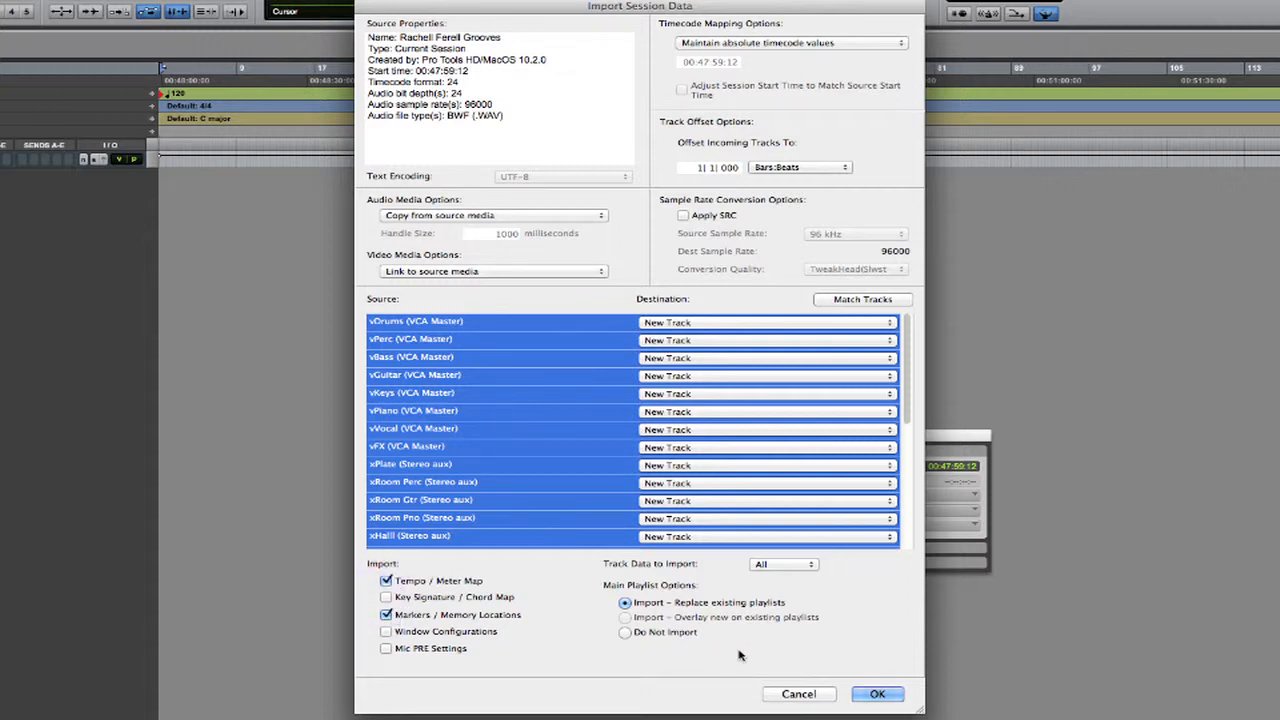
click(878, 694)
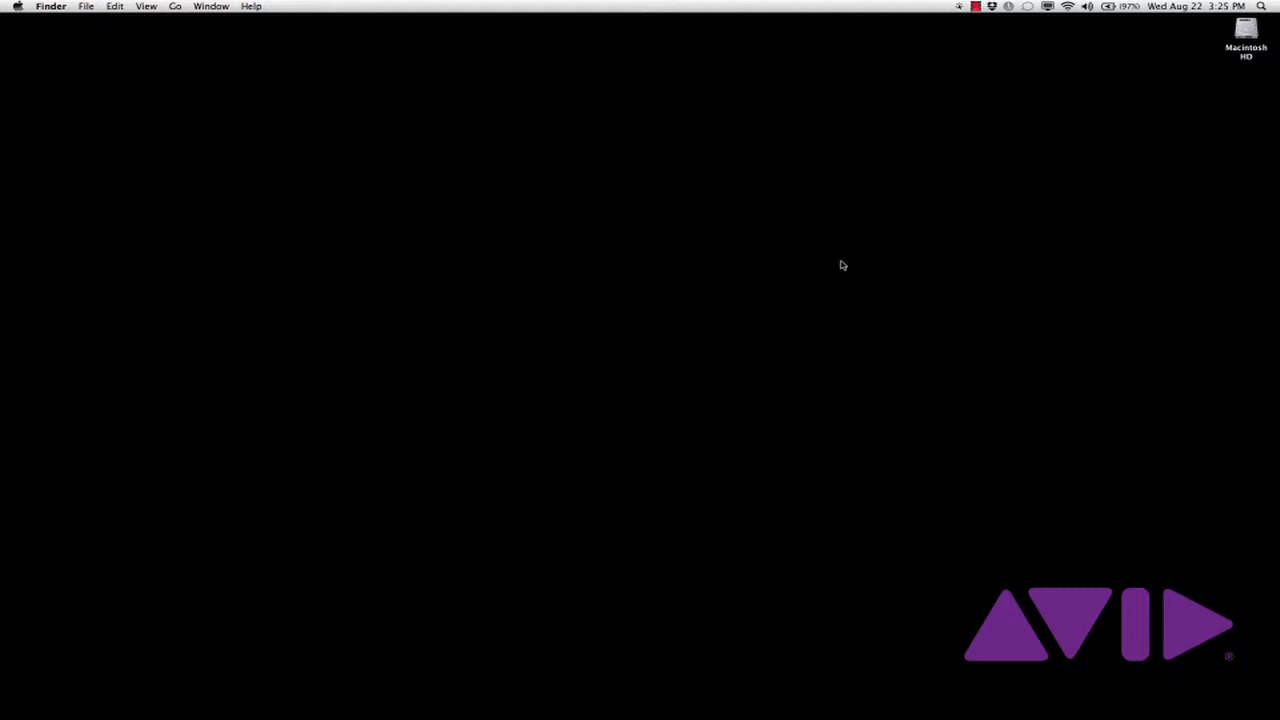
Show Library > Application Support > Digidesign > Plug-Ins in column view, listing its .dpm files
double_click(1246, 30)
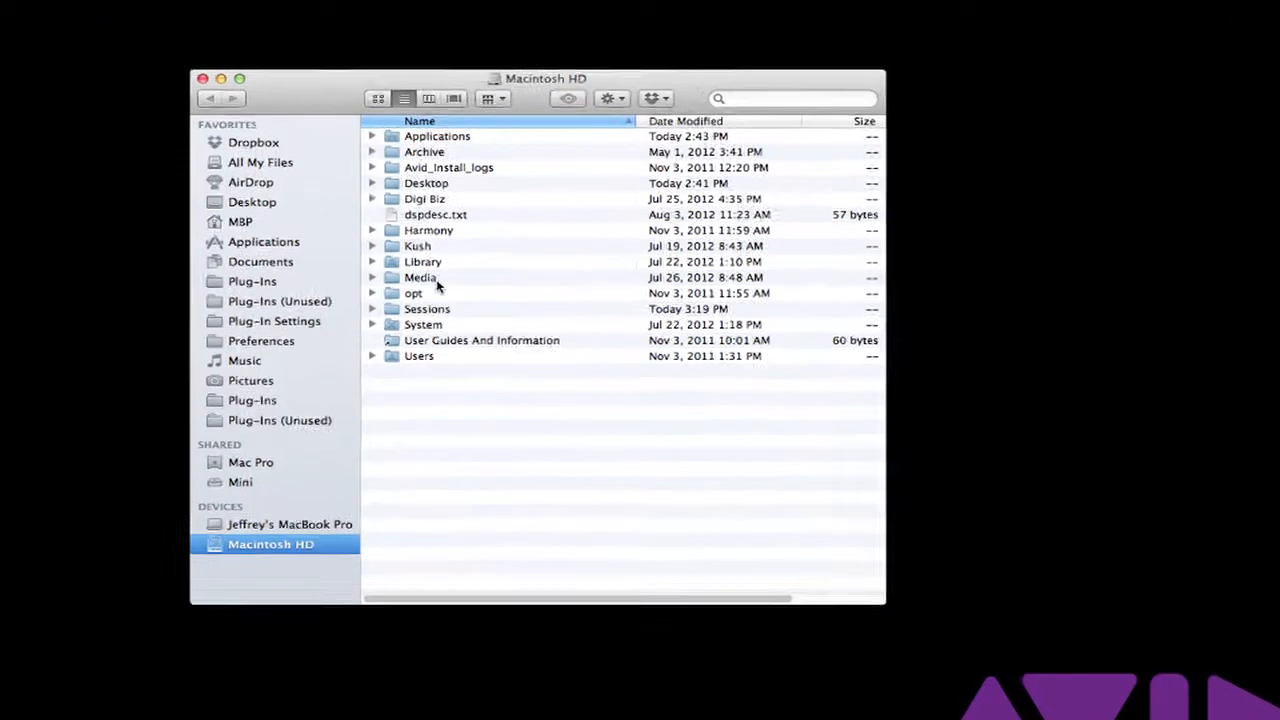
double_click(422, 261)
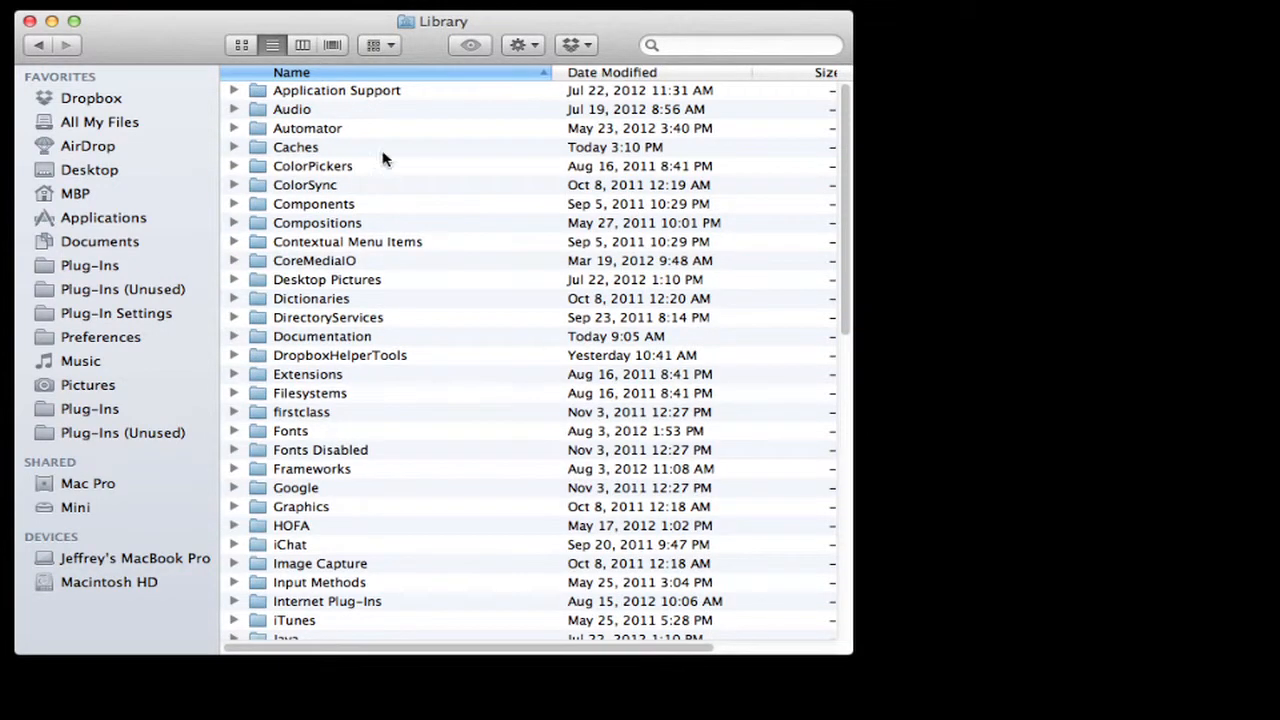
double_click(336, 91)
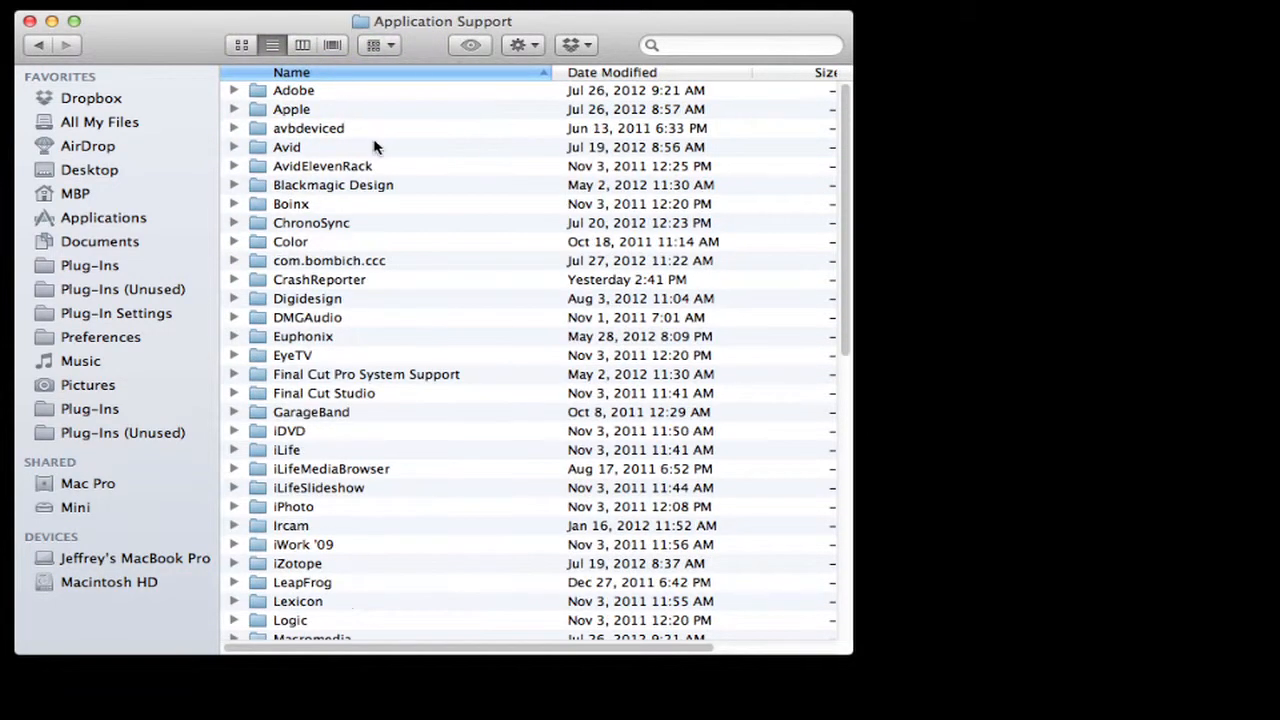
double_click(322, 299)
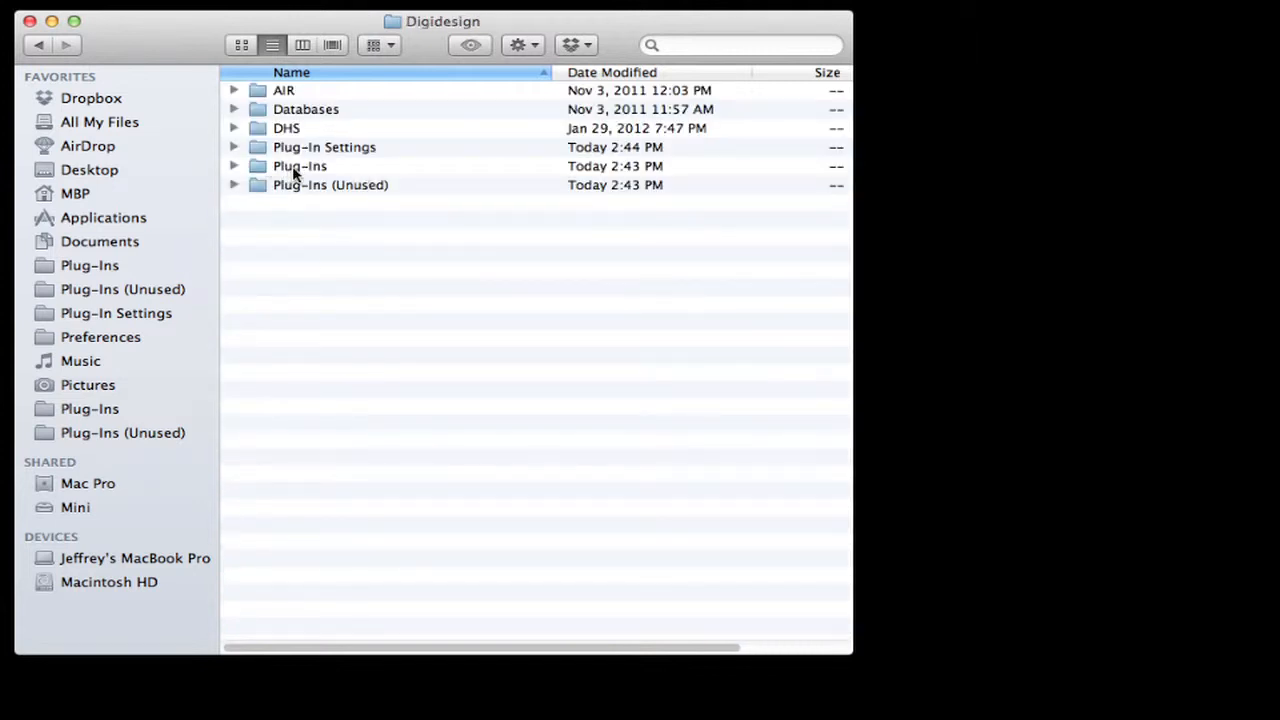
key(super+3)
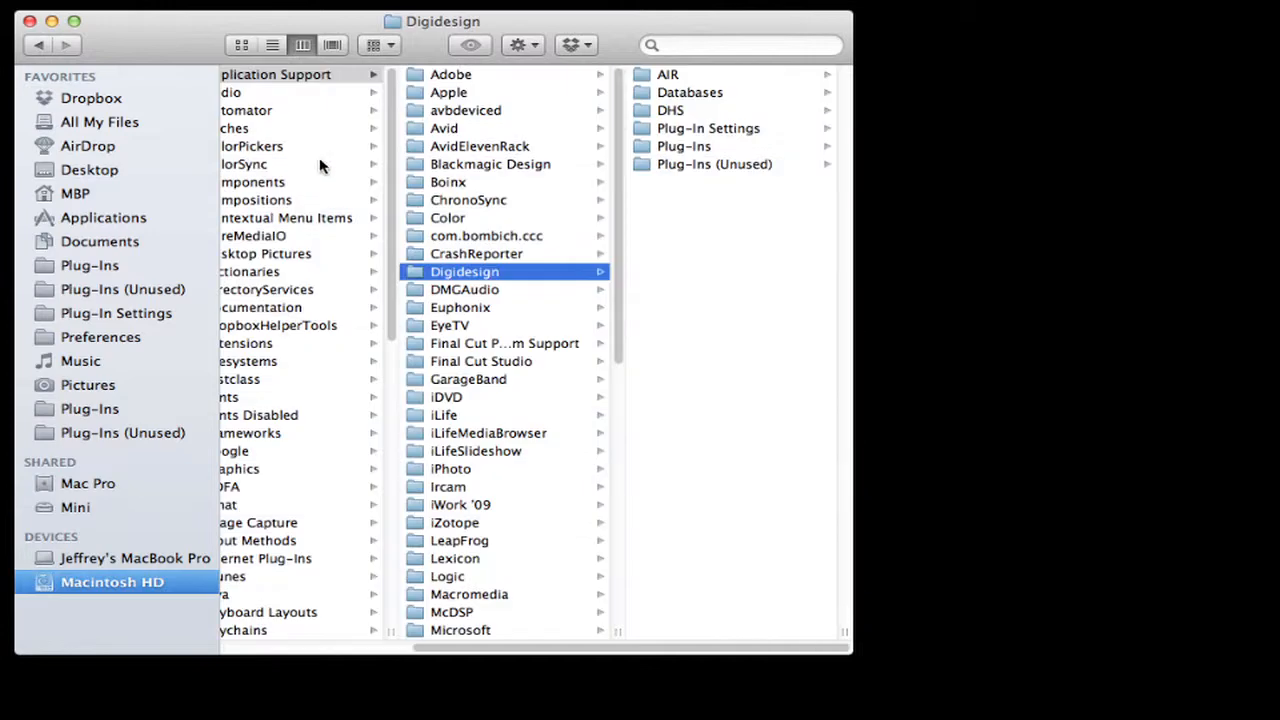
click(706, 143)
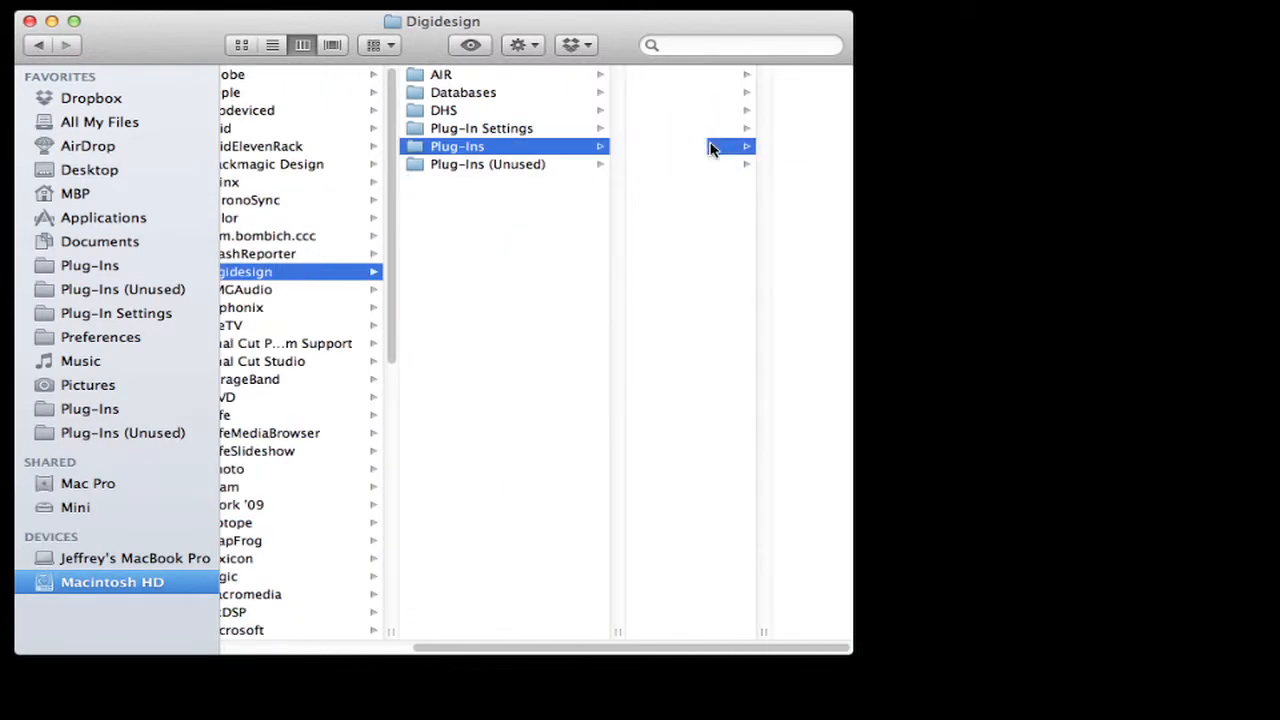
drag(849, 651, 1268, 714)
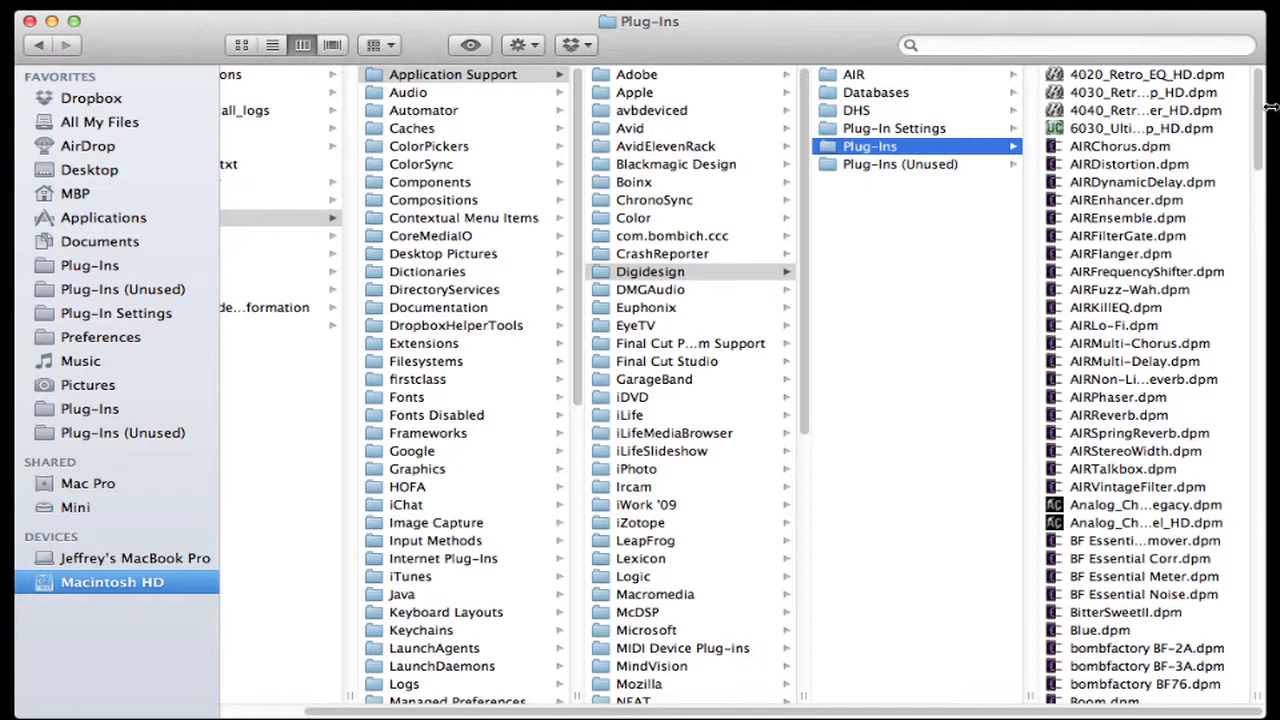
scroll(1260, 117, down, 3)
drag(1260, 117, 1232, 268)
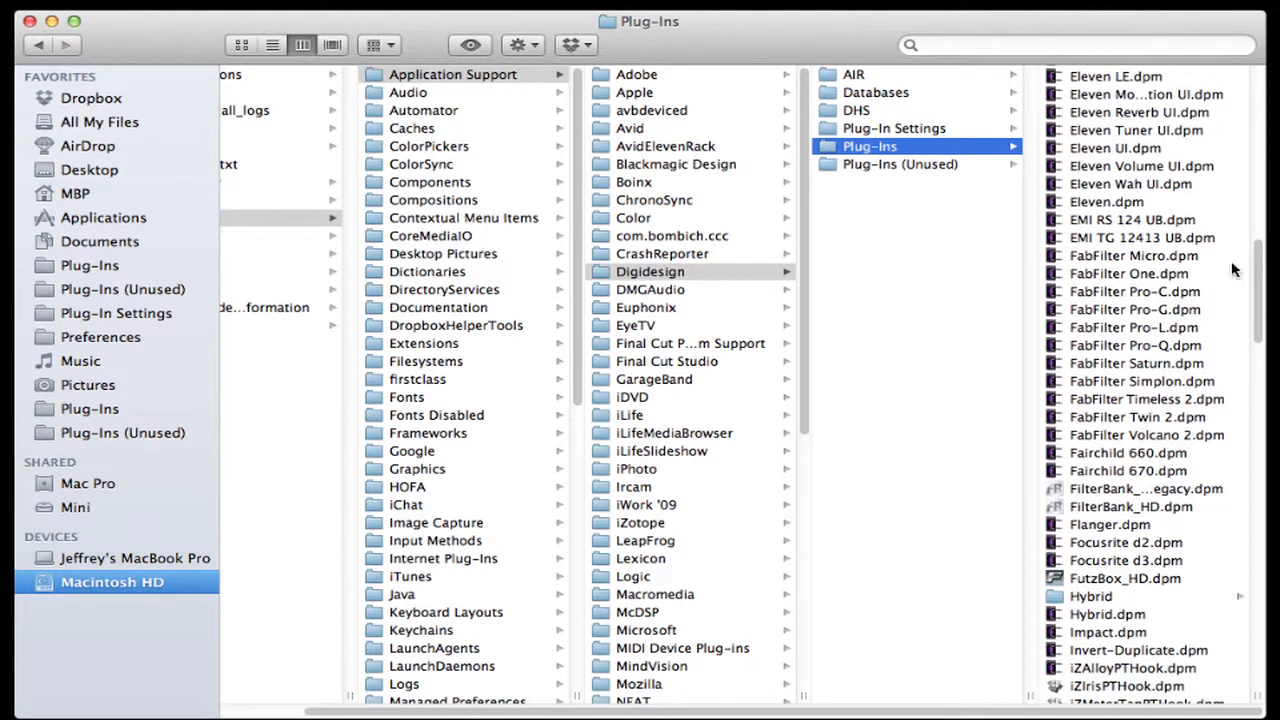
Move EMI RS 124 UB.dpm and EMI TG 12413 UB.dpm into Plug-Ins (Unused)
click(1106, 221)
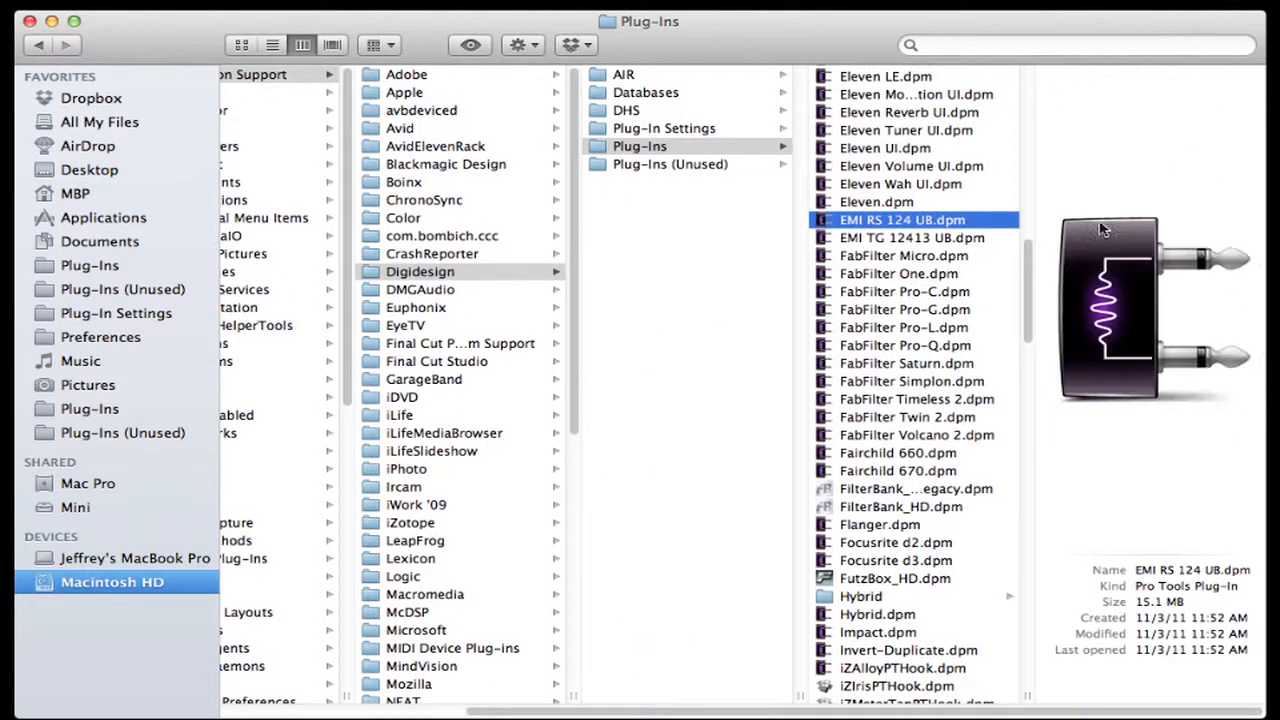
shift+click(930, 238)
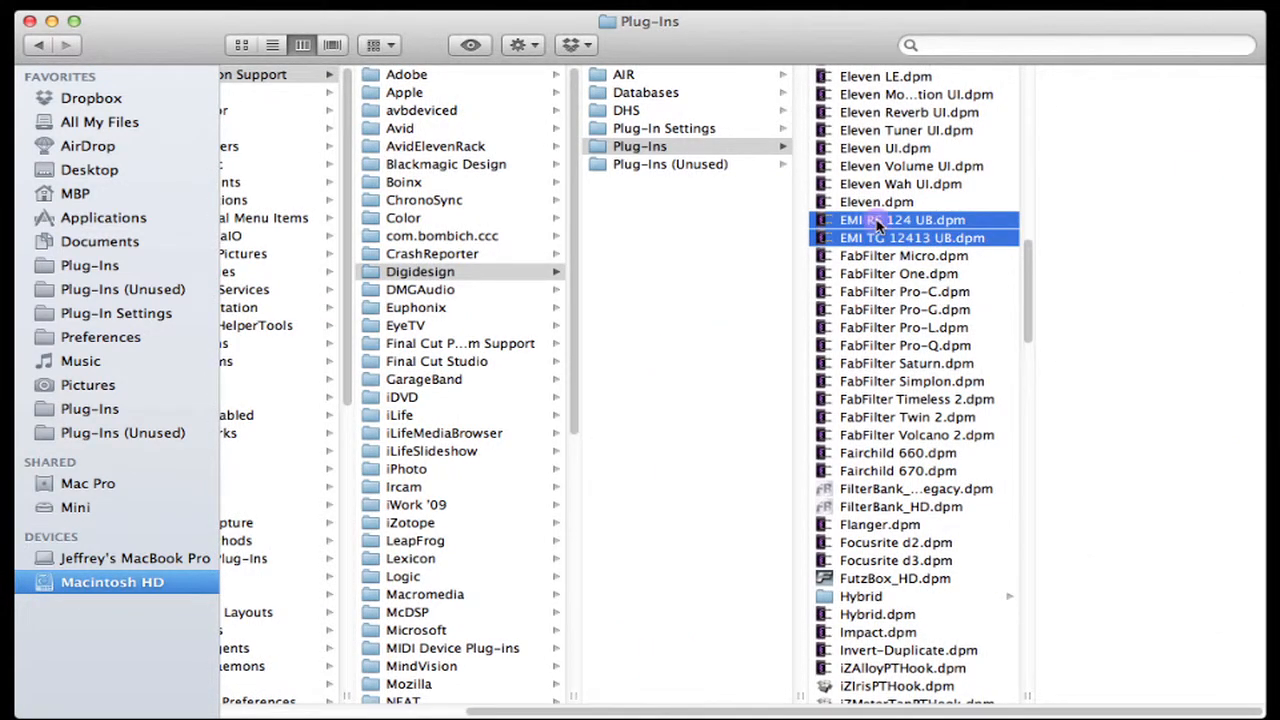
drag(870, 228, 714, 174)
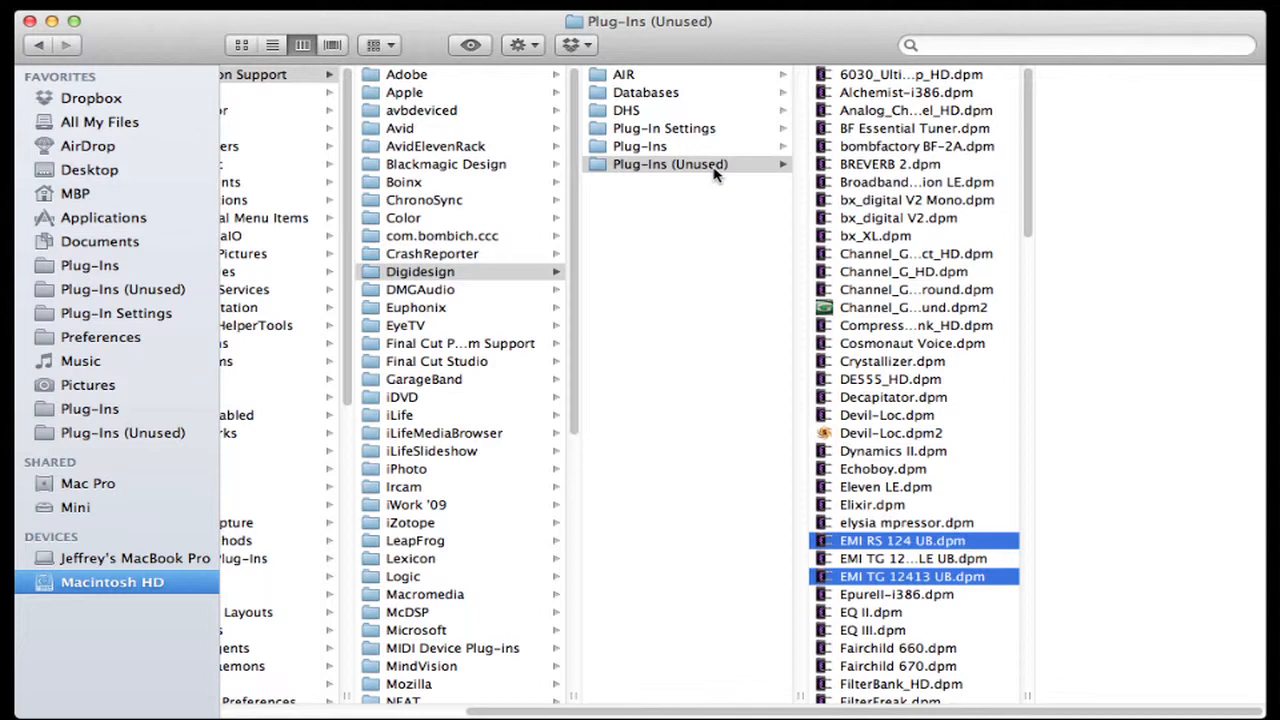
drag(588, 708, 380, 698)
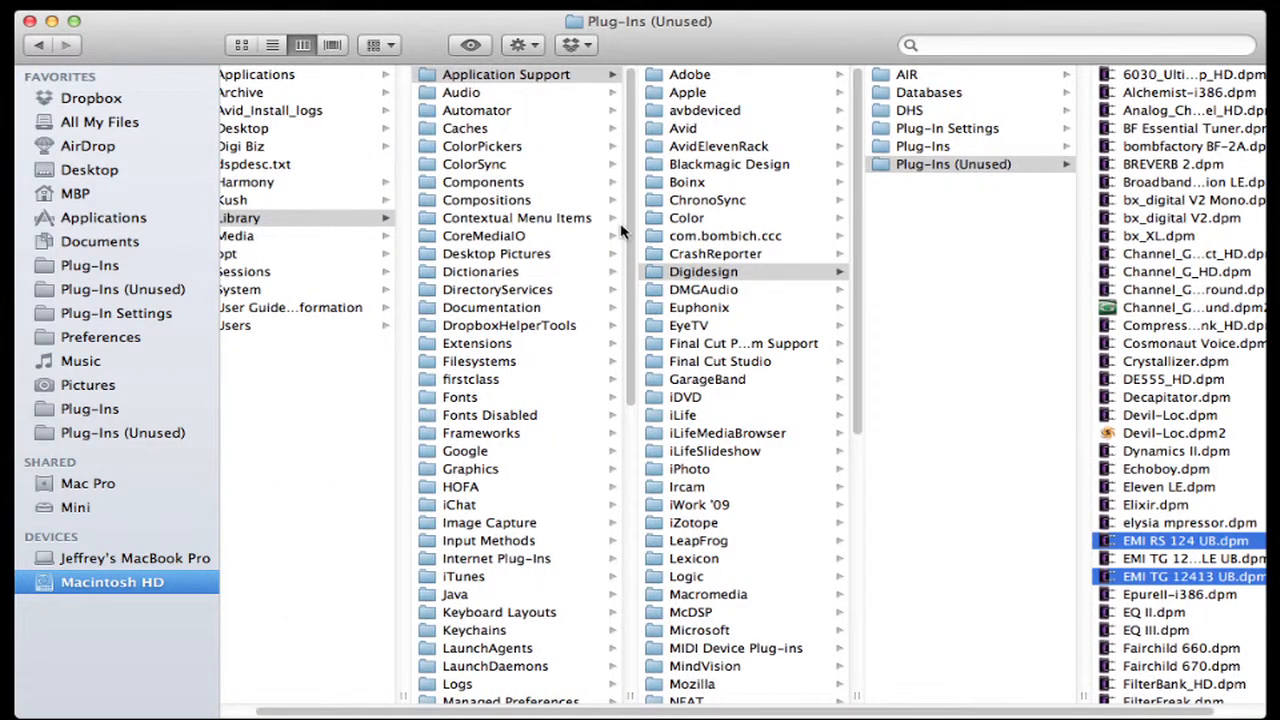
Browse Avid > Audio > Plug-Ins, resizing the window and columns to read the .aaxplugin names
click(502, 76)
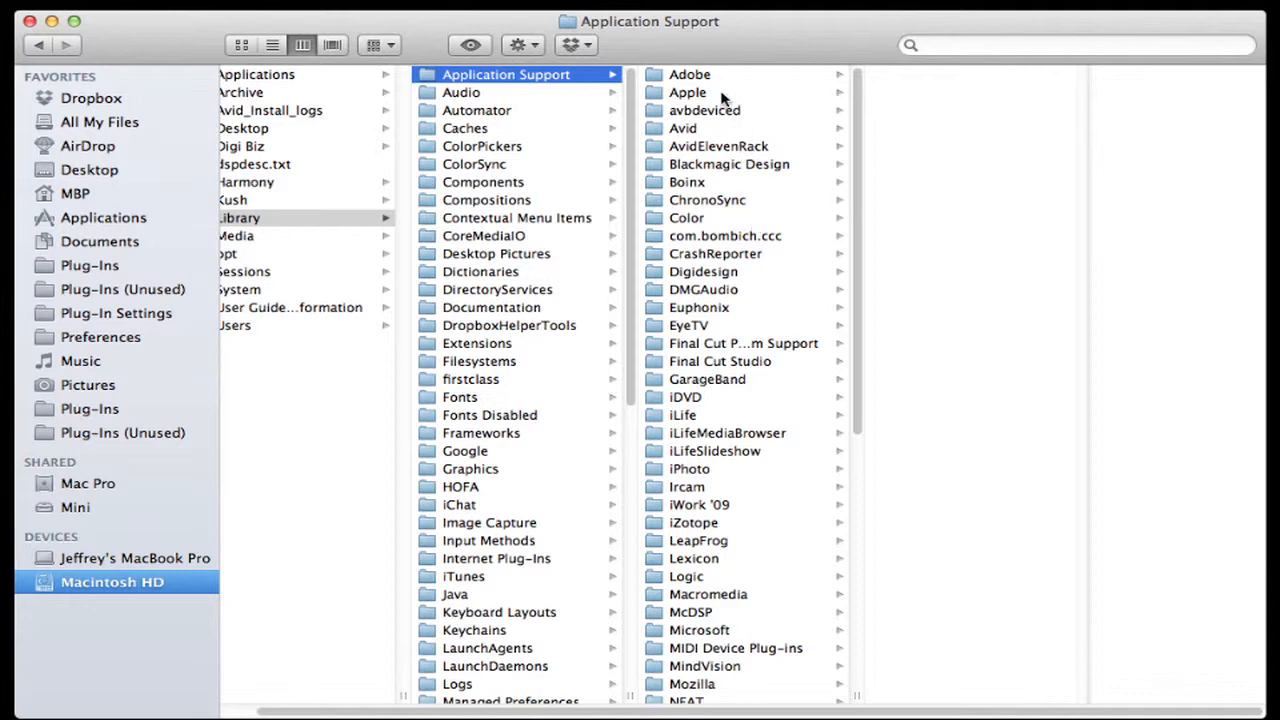
click(703, 127)
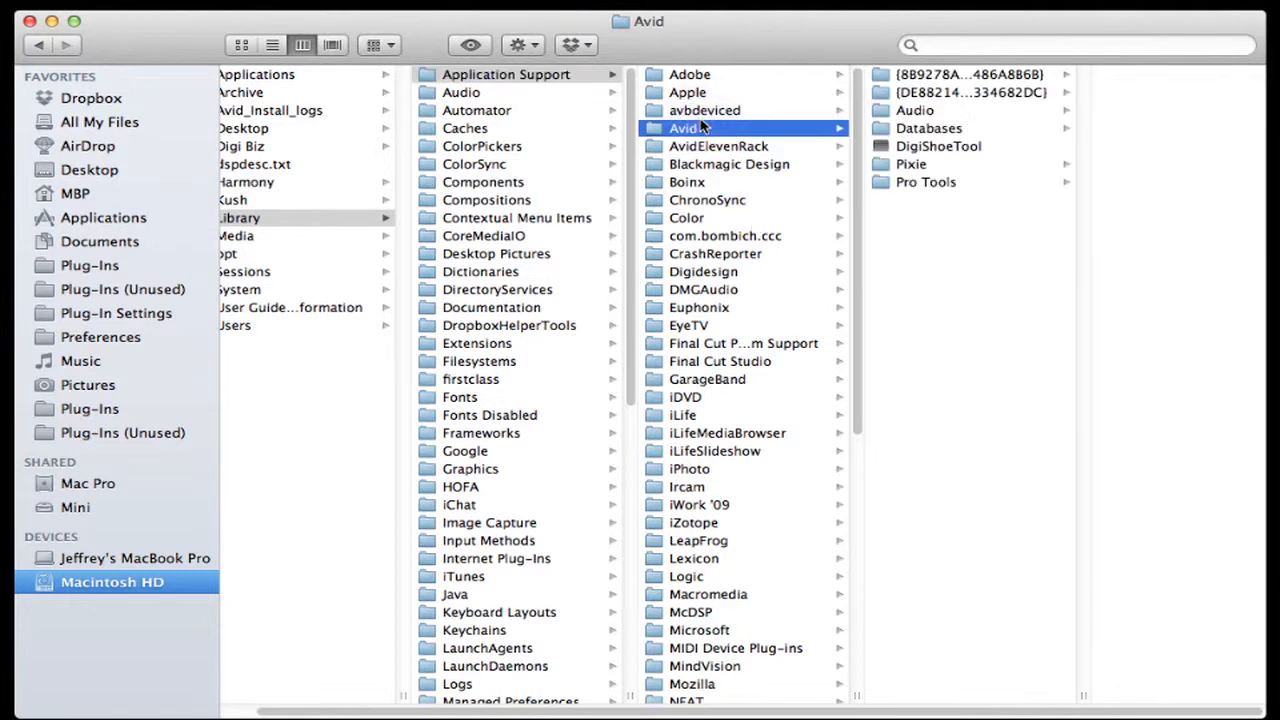
click(906, 112)
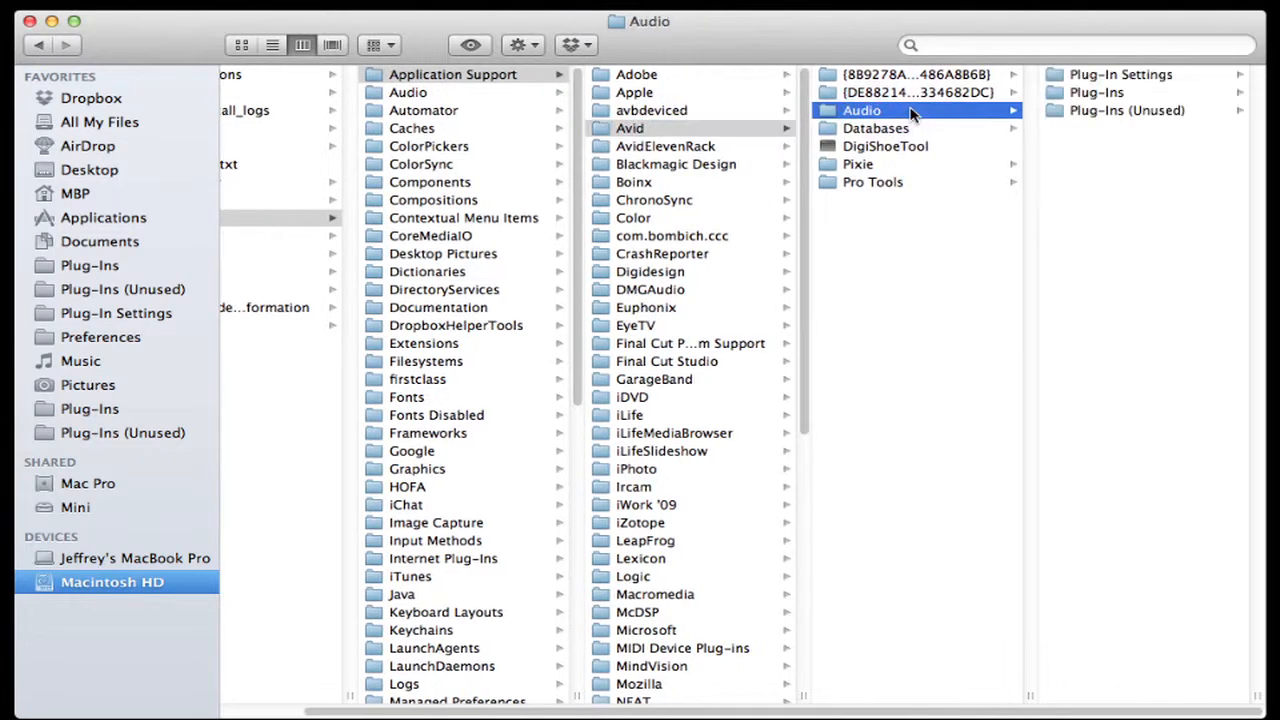
click(1097, 92)
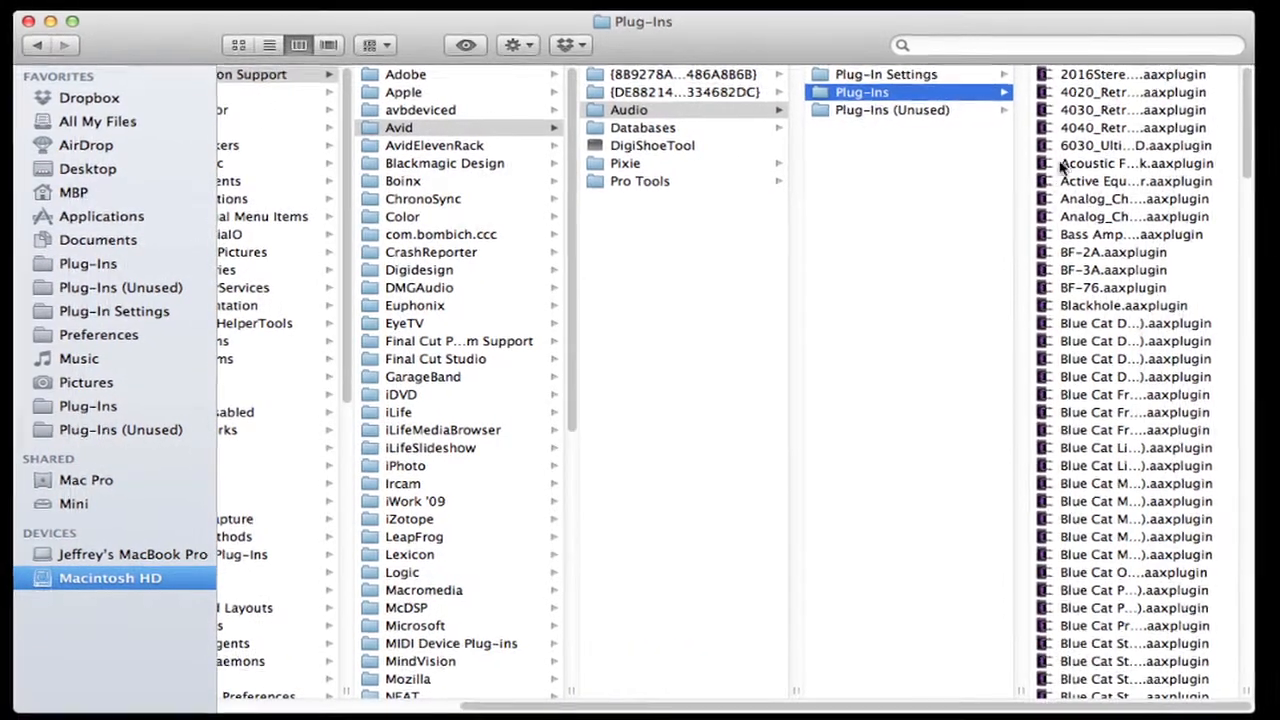
drag(1208, 686, 1273, 708)
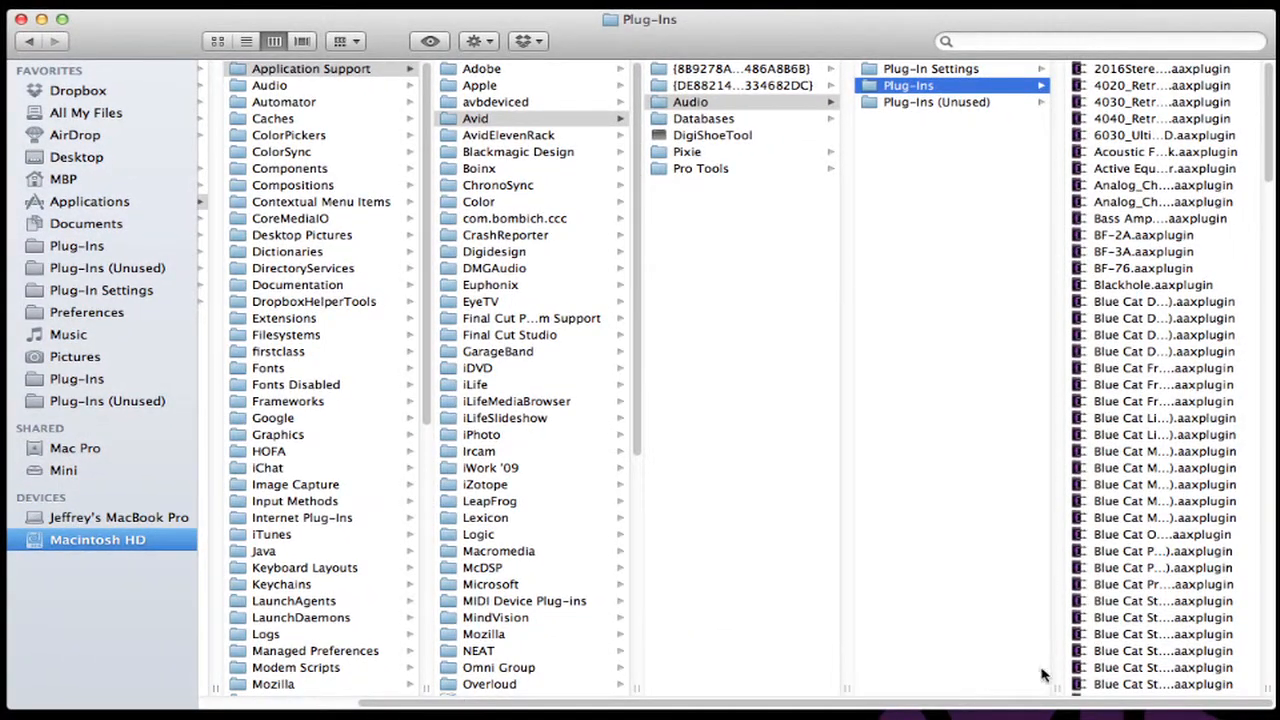
drag(1053, 687, 1023, 687)
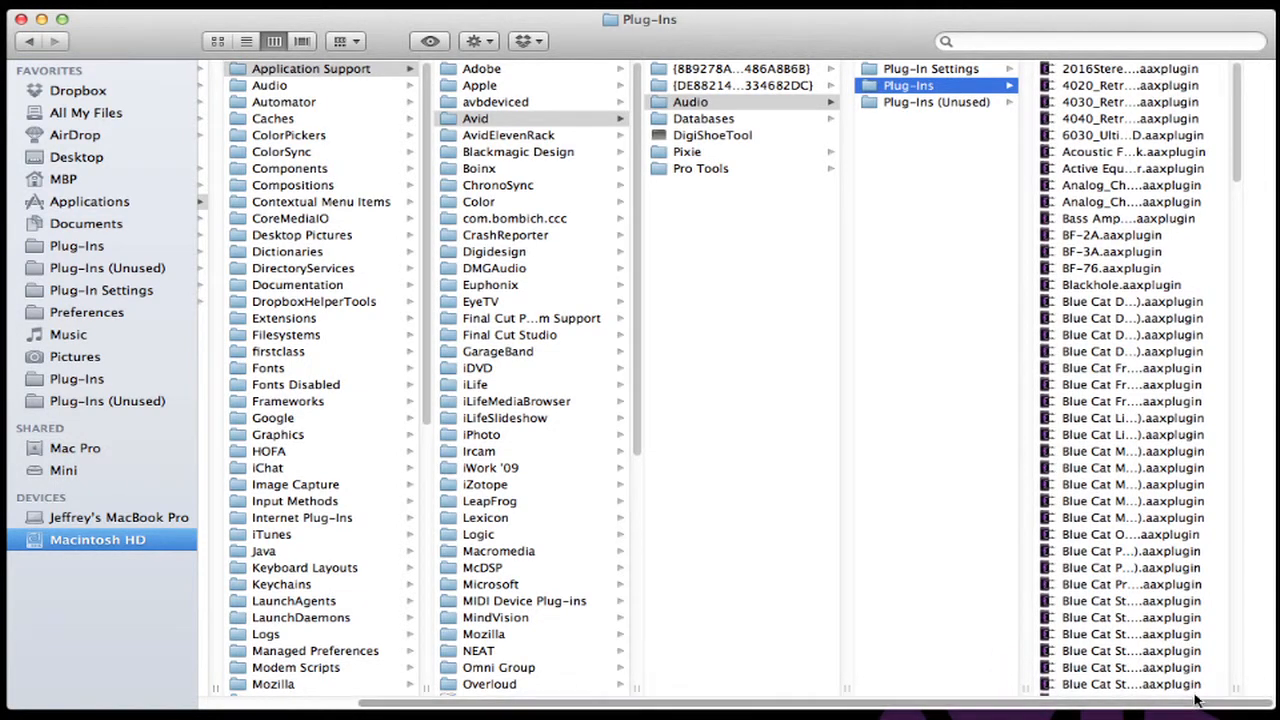
drag(1240, 687, 1272, 687)
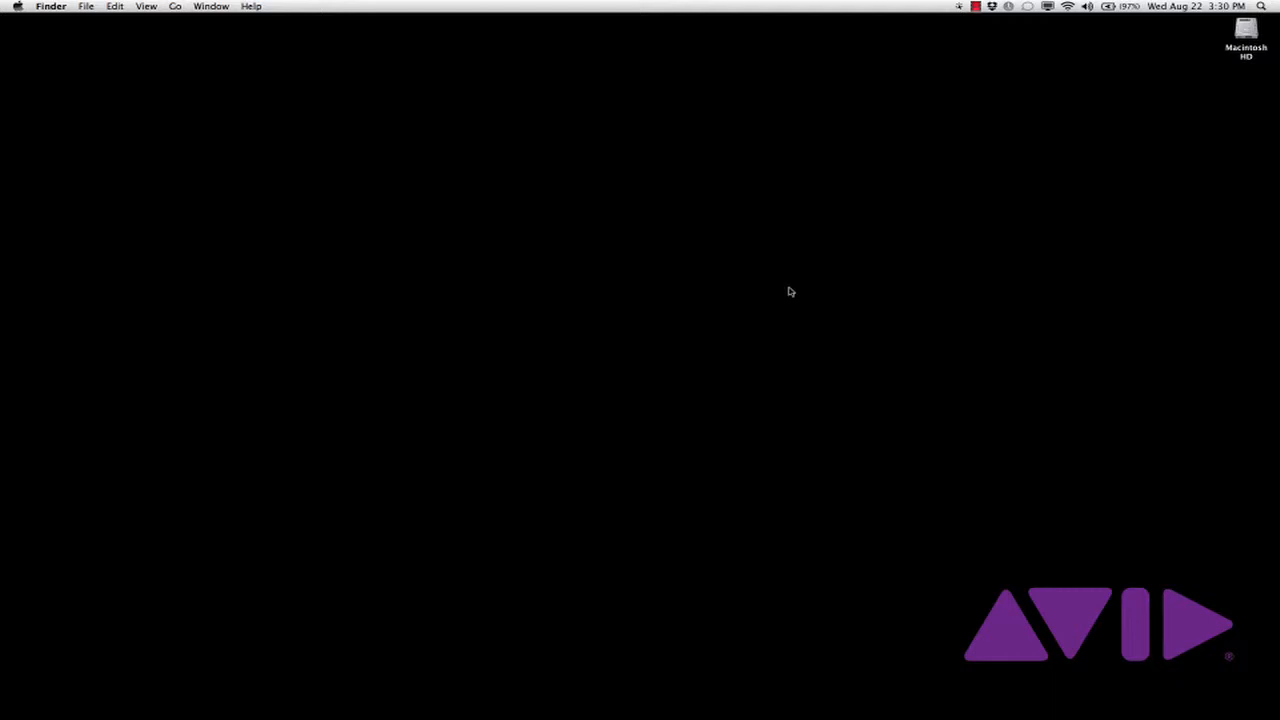
Open Users & Groups in System Preferences and unlock it with the admin password
click(17, 7)
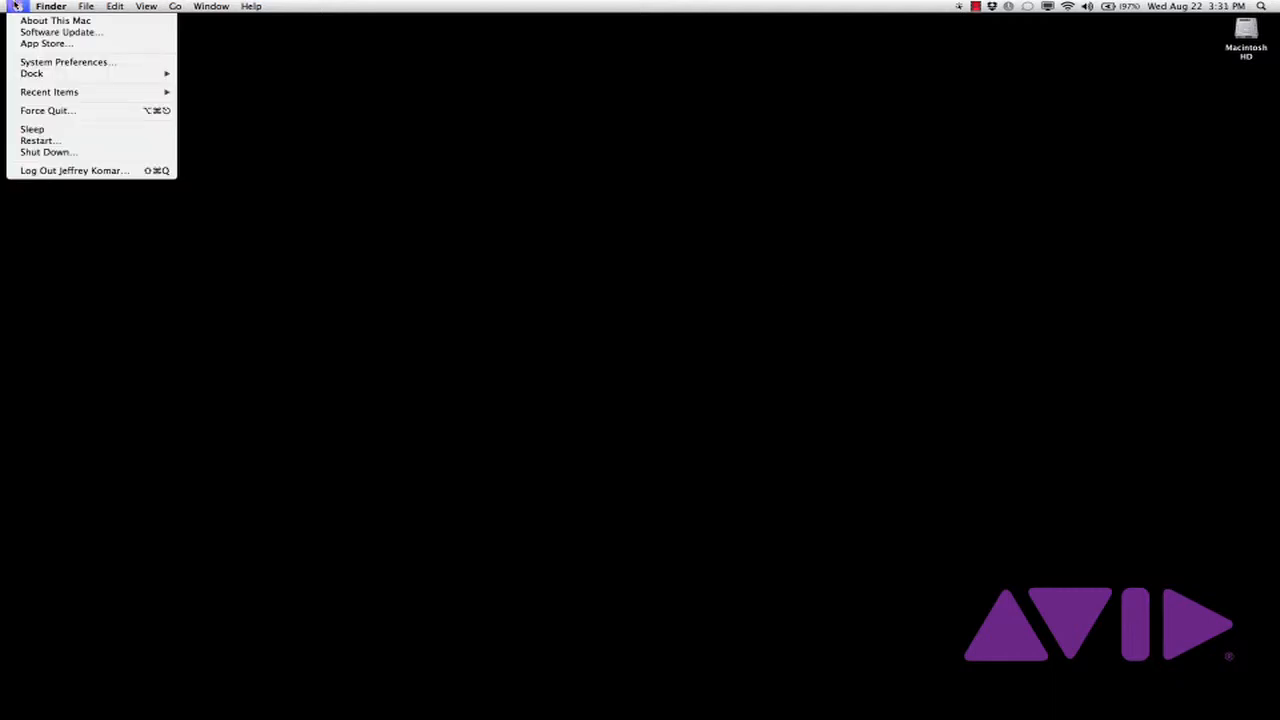
click(52, 63)
click(352, 496)
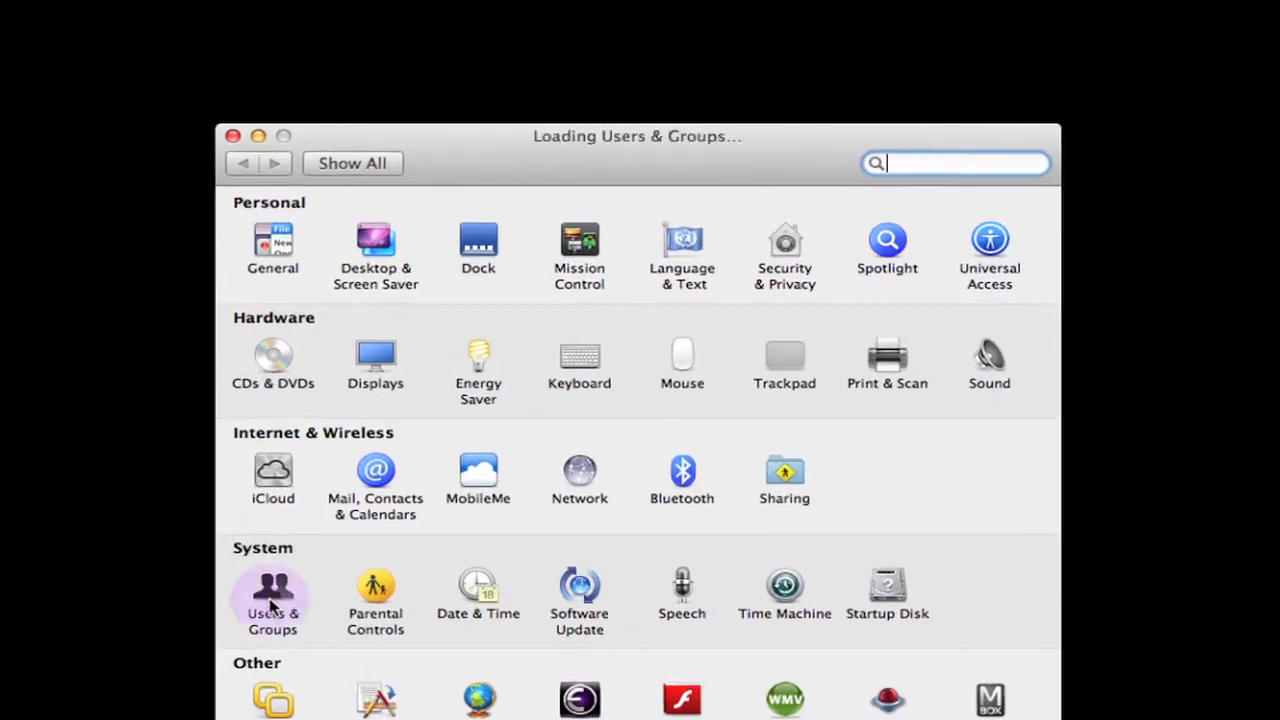
click(256, 668)
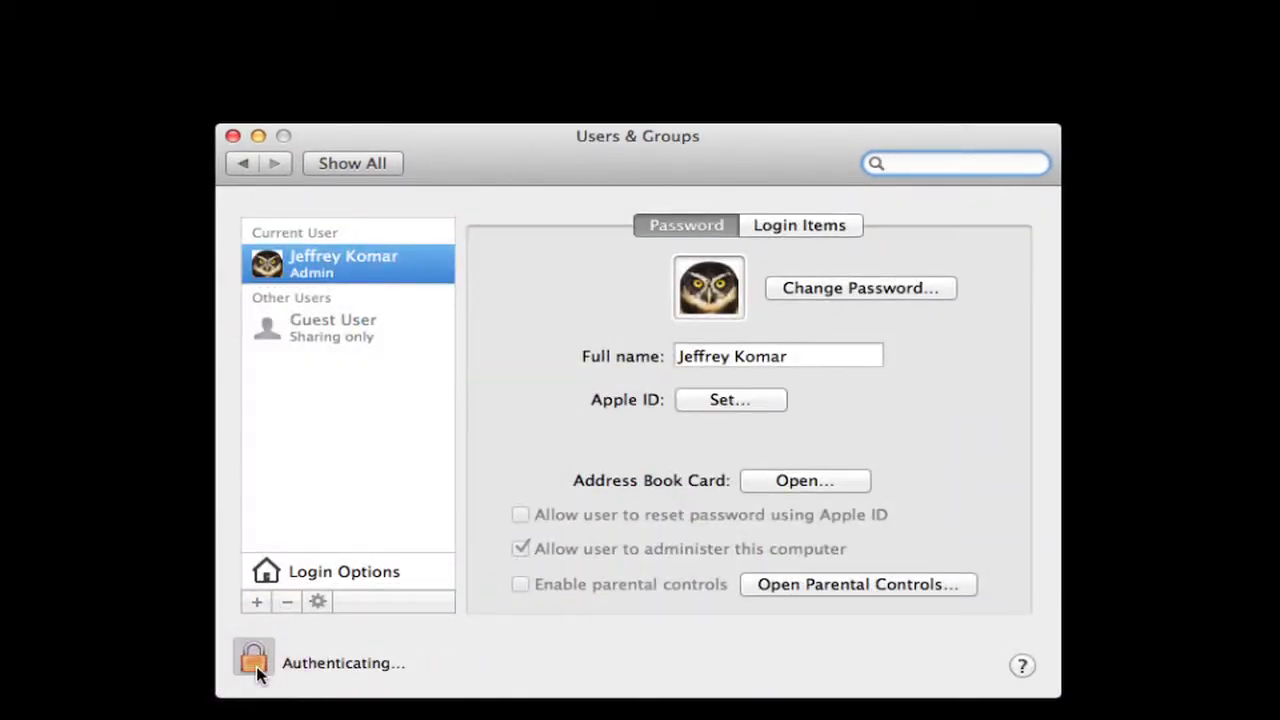
text(•••)
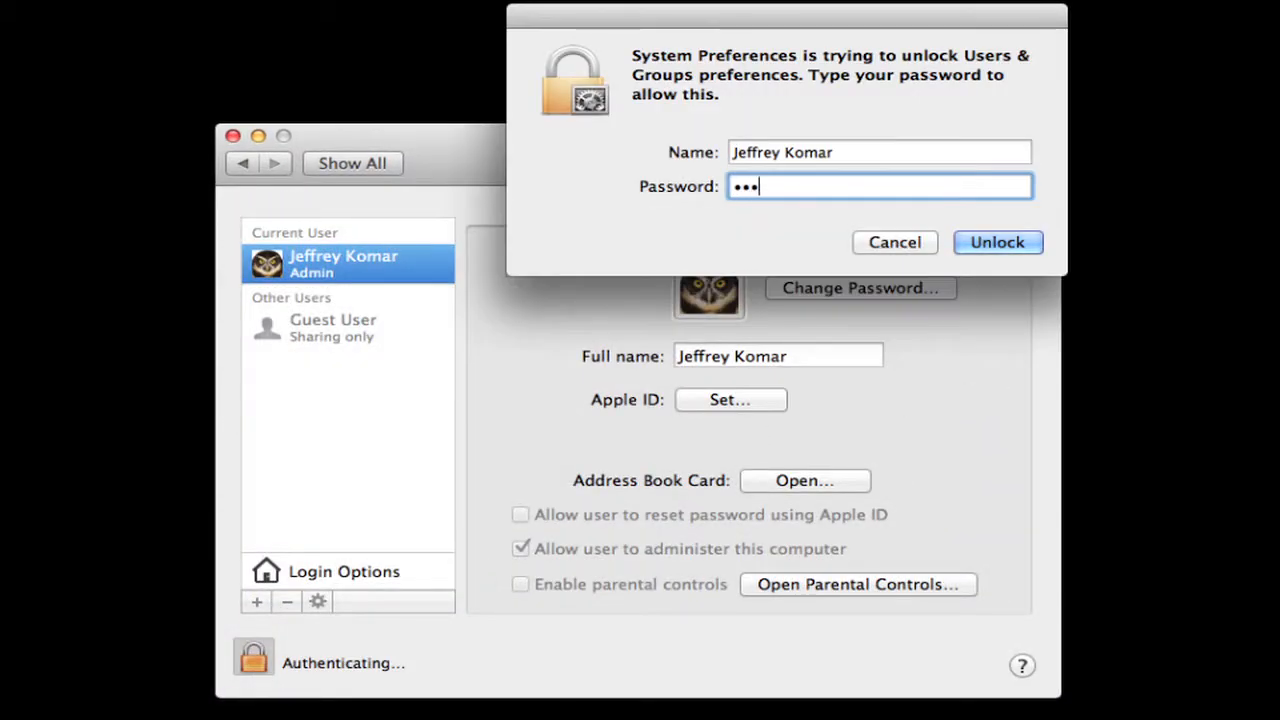
text(••••)
key(Return)
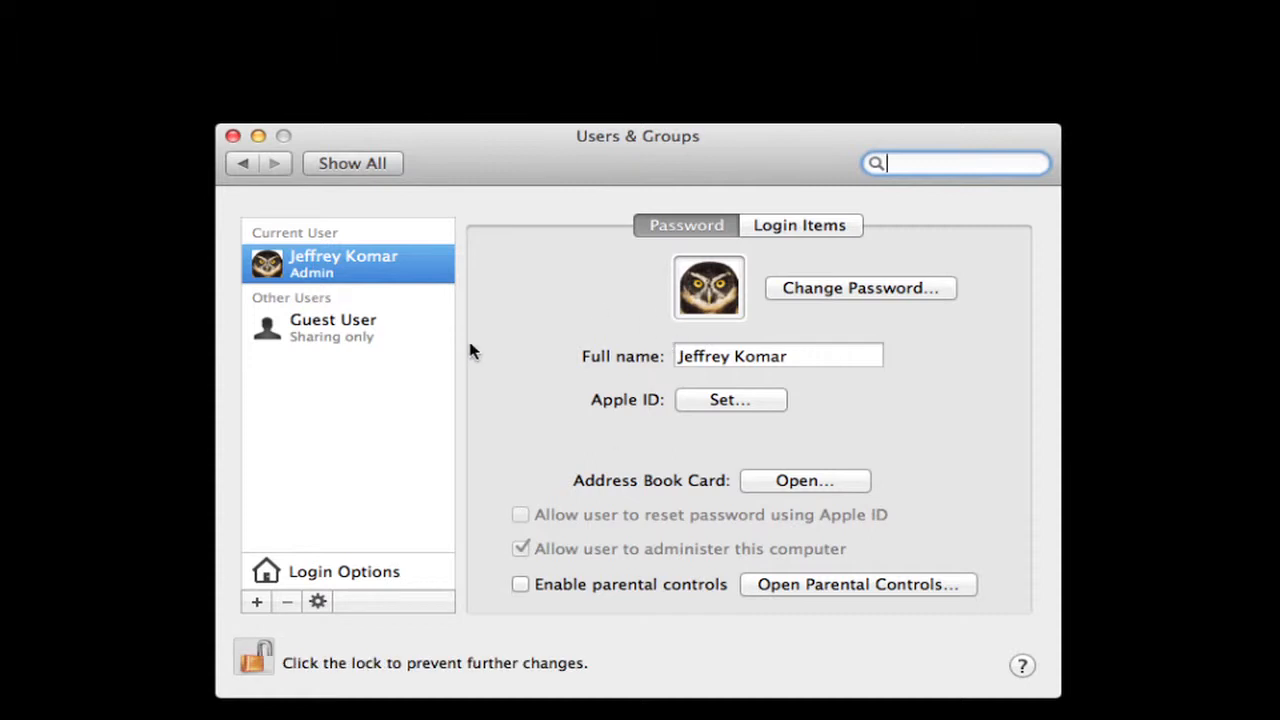
Start a new Administrator account, then cancel without creating it
click(256, 601)
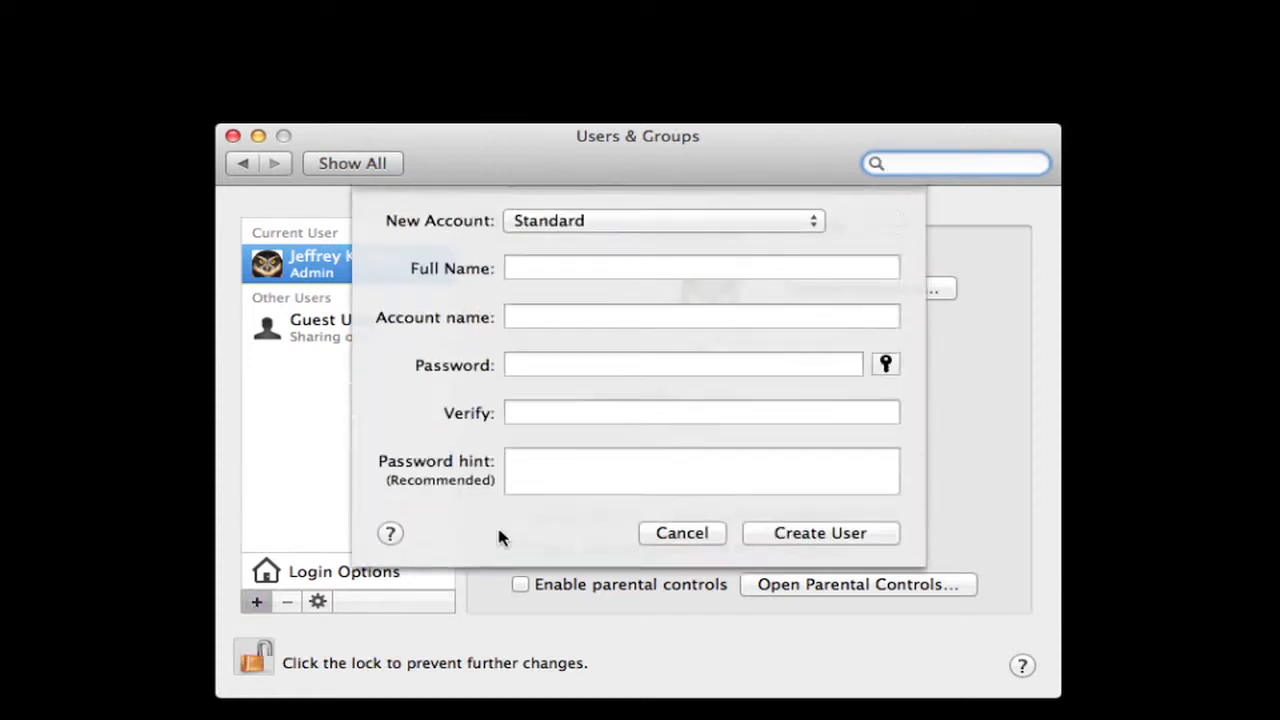
click(652, 222)
click(648, 199)
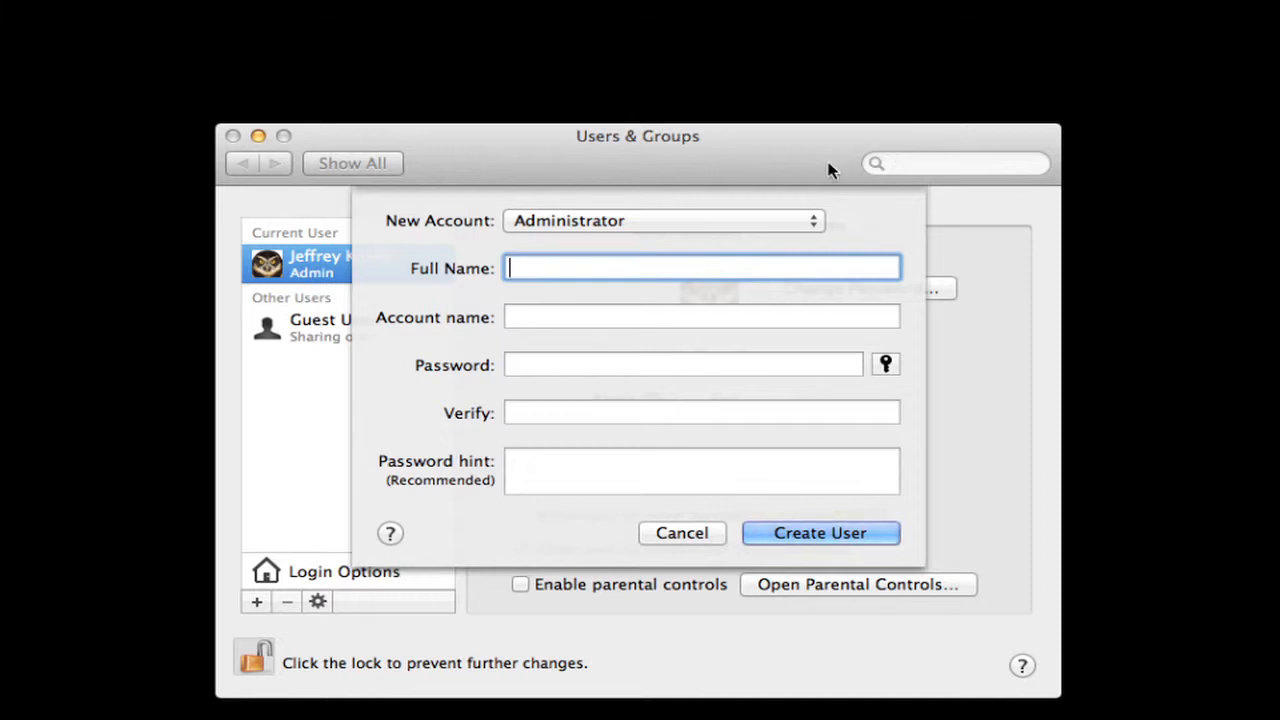
click(672, 530)
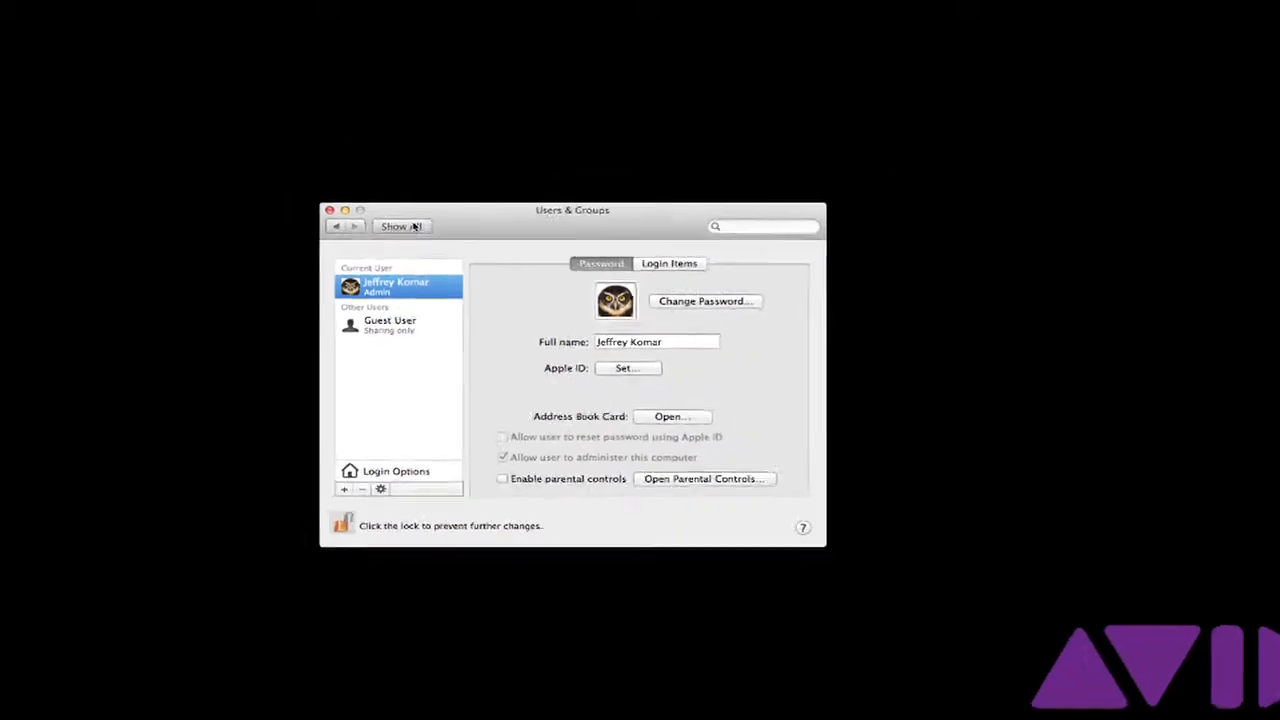
Quit System Preferences and open the Macintosh HD window
click(414, 226)
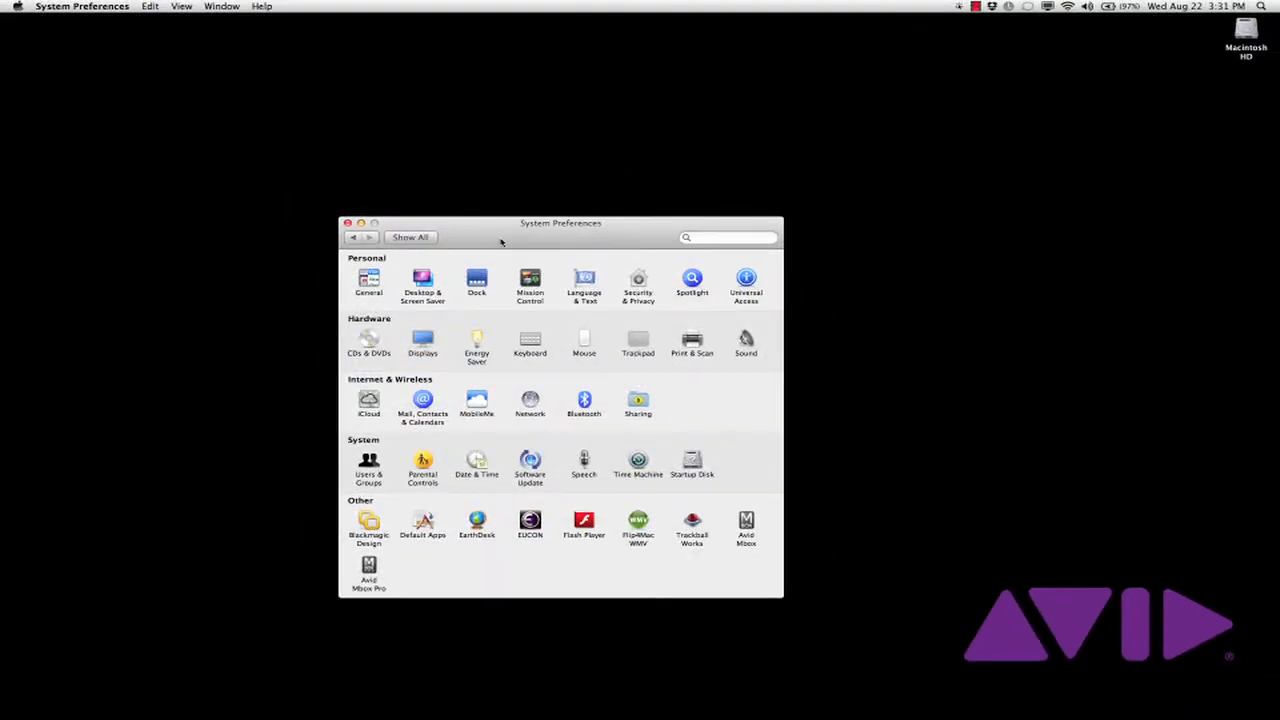
key(super+q)
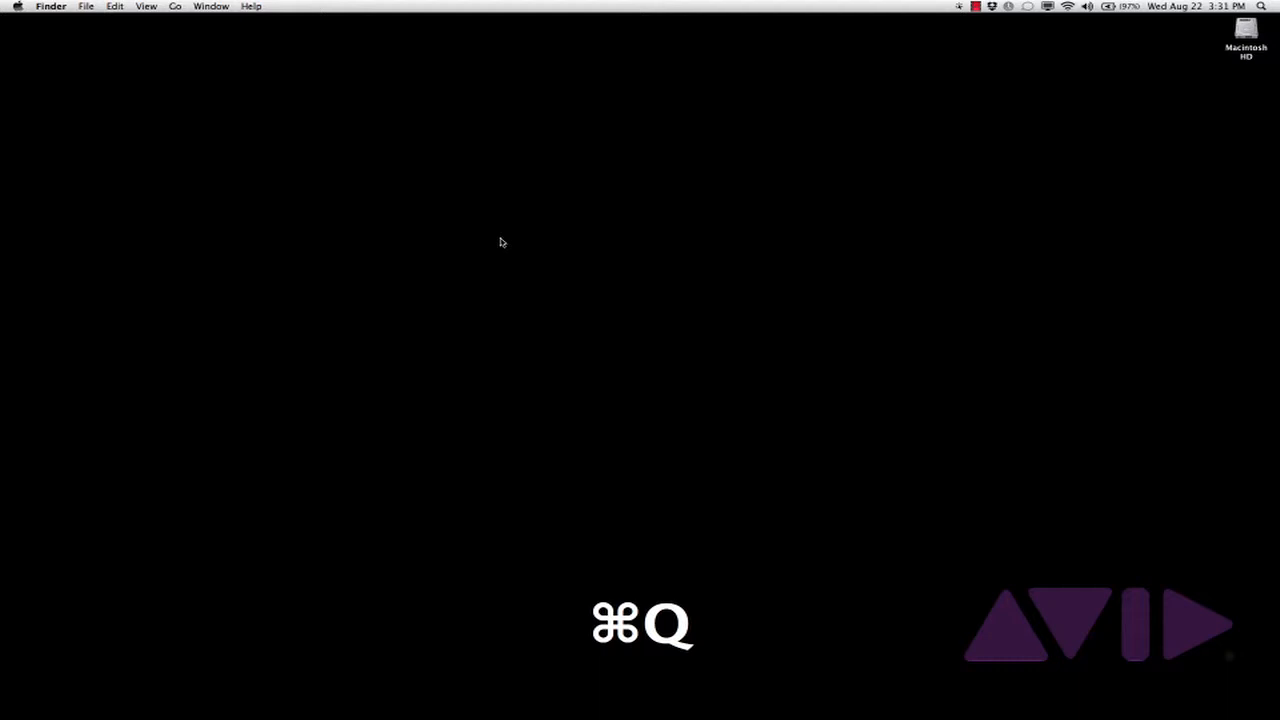
click(1245, 30)
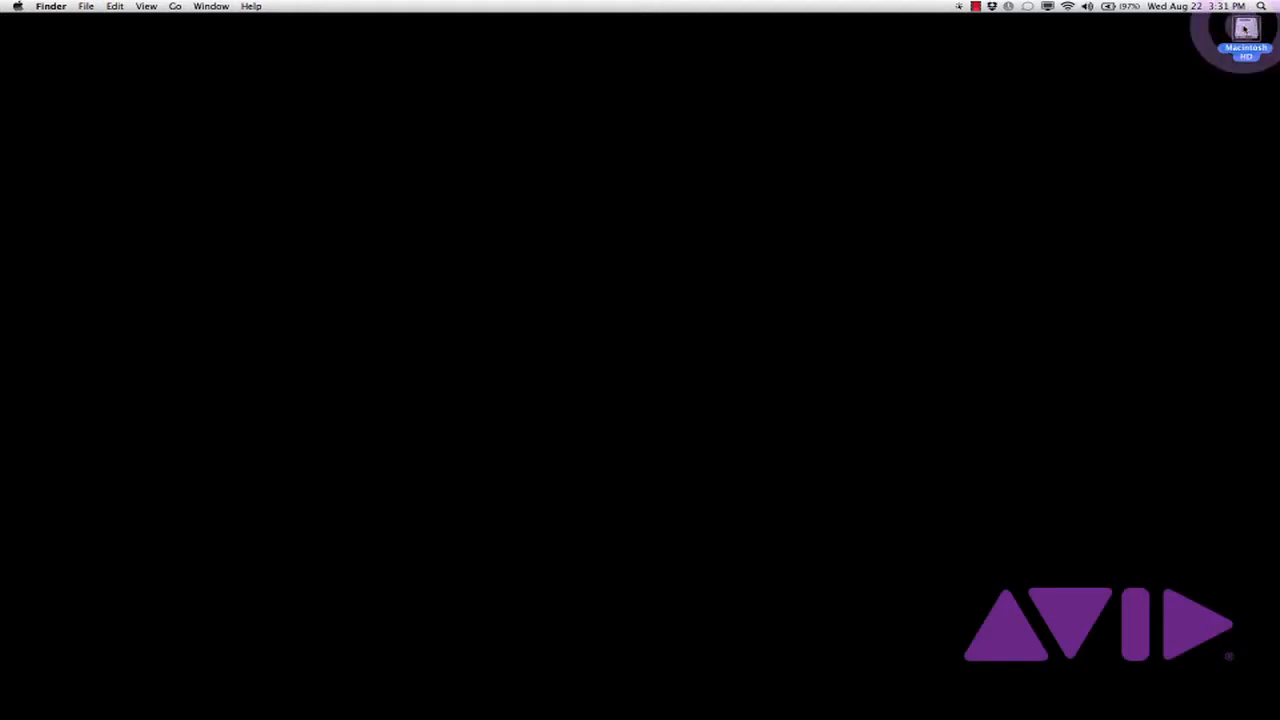
double_click(1245, 30)
Launch Uninstall Pro Tools from Applications > Avid > Pro Tools > Pro Tools Utilities
click(612, 197)
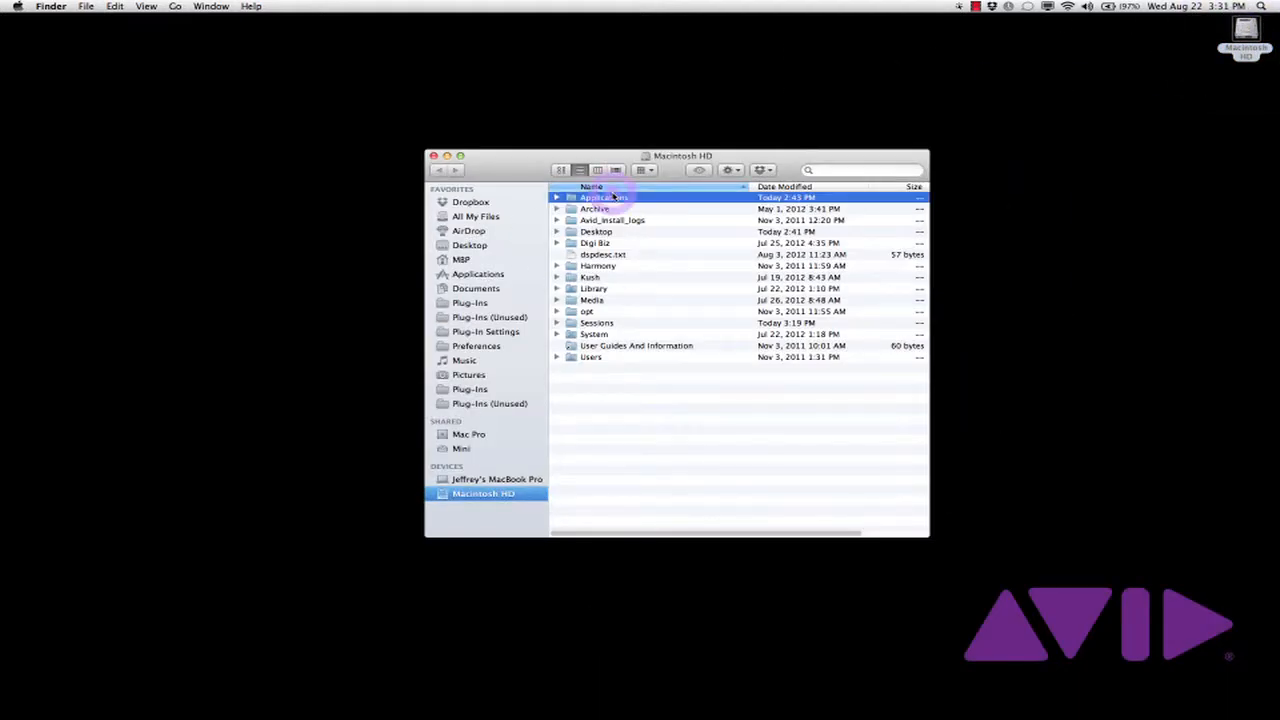
double_click(612, 197)
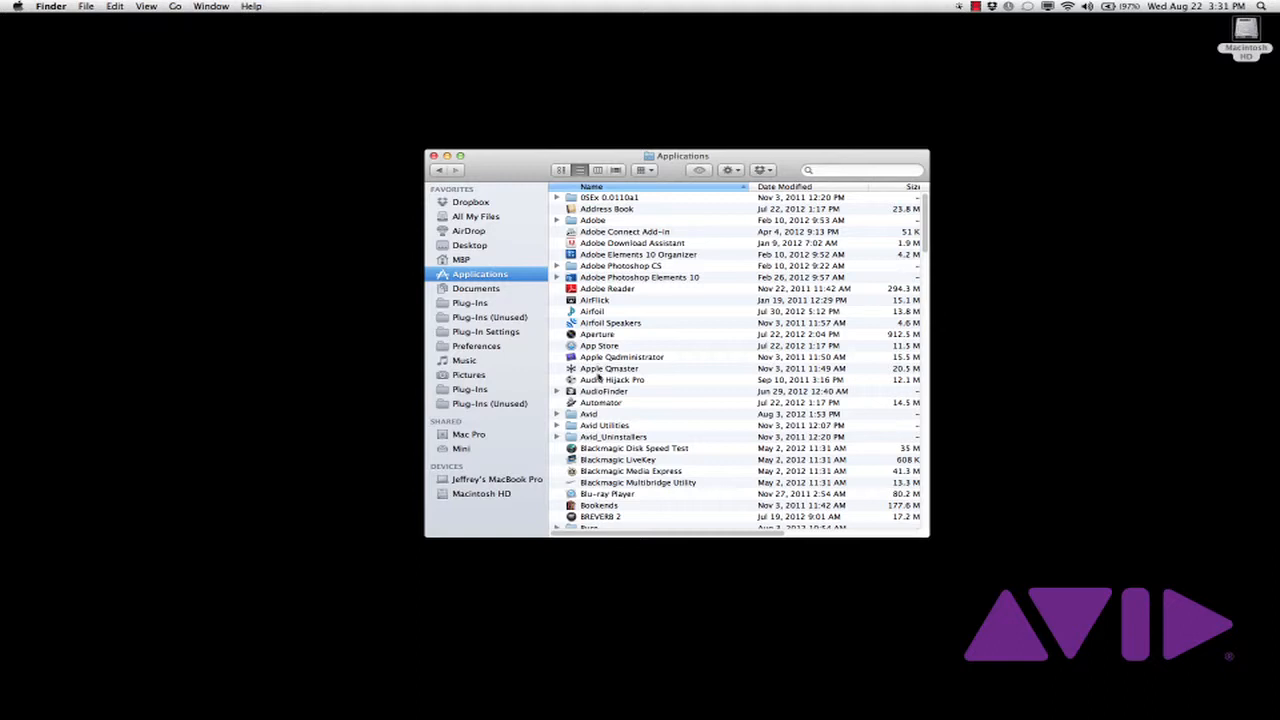
double_click(593, 414)
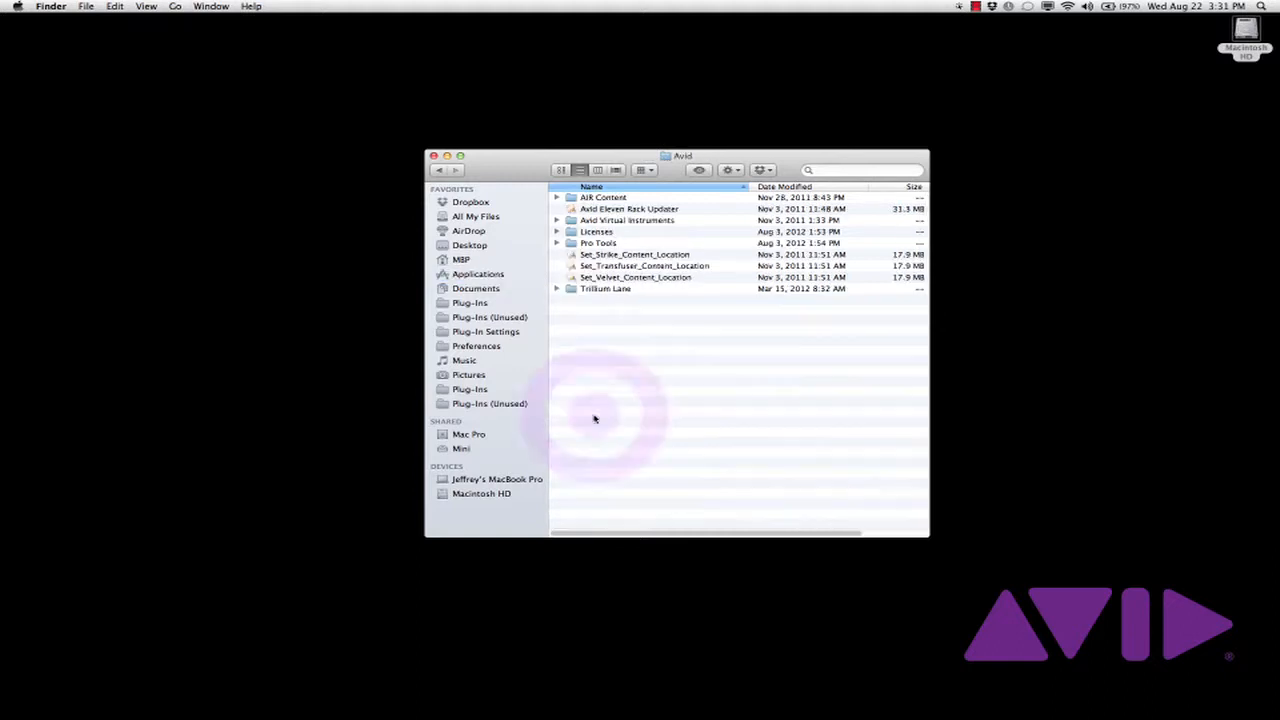
double_click(600, 244)
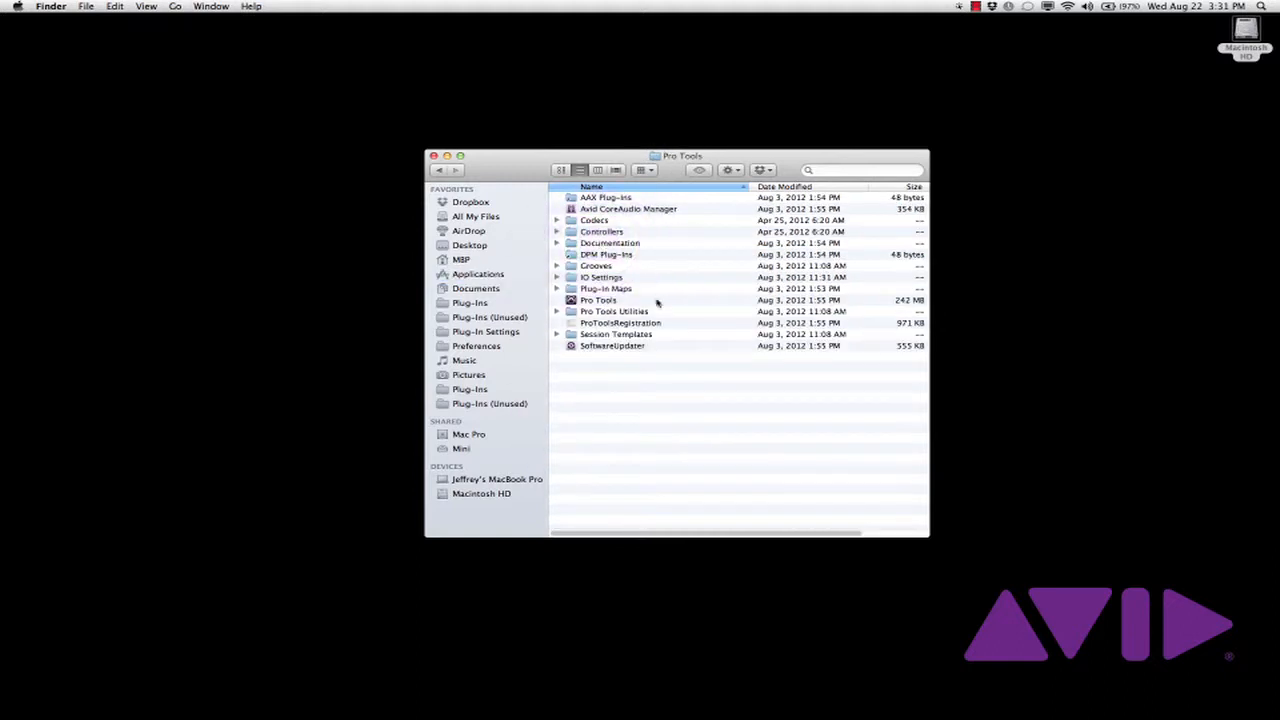
double_click(606, 312)
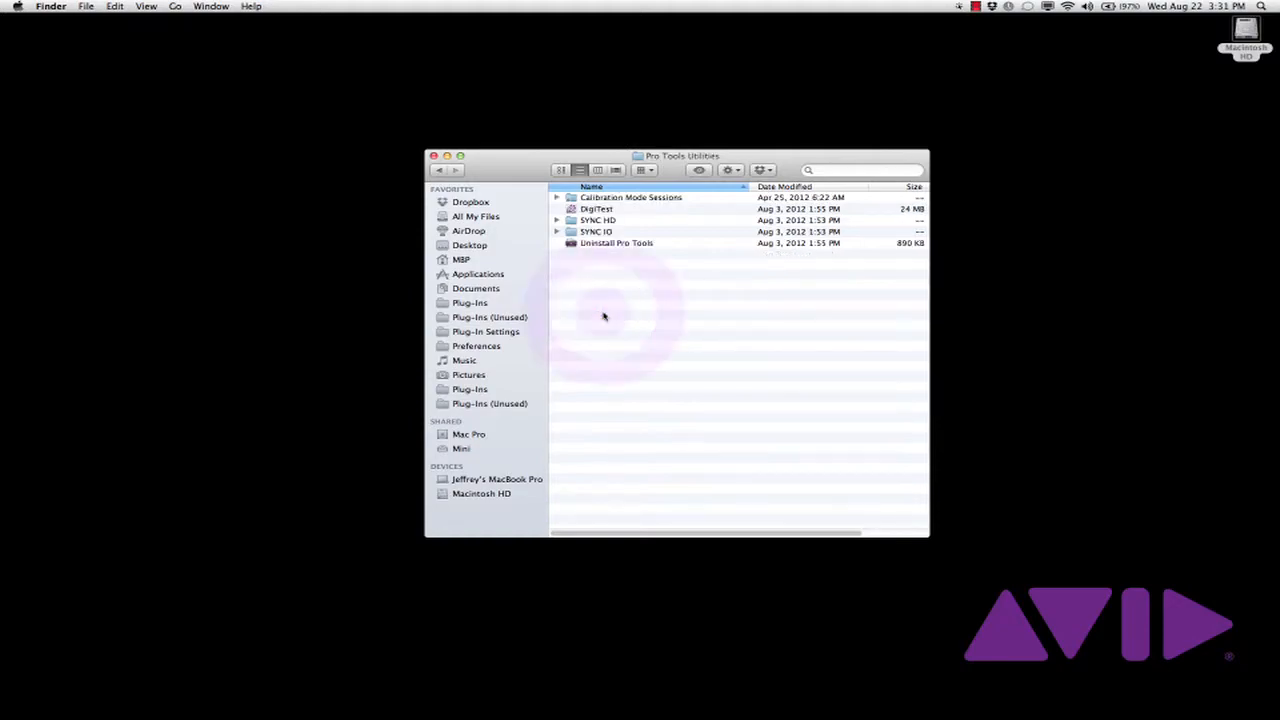
double_click(605, 243)
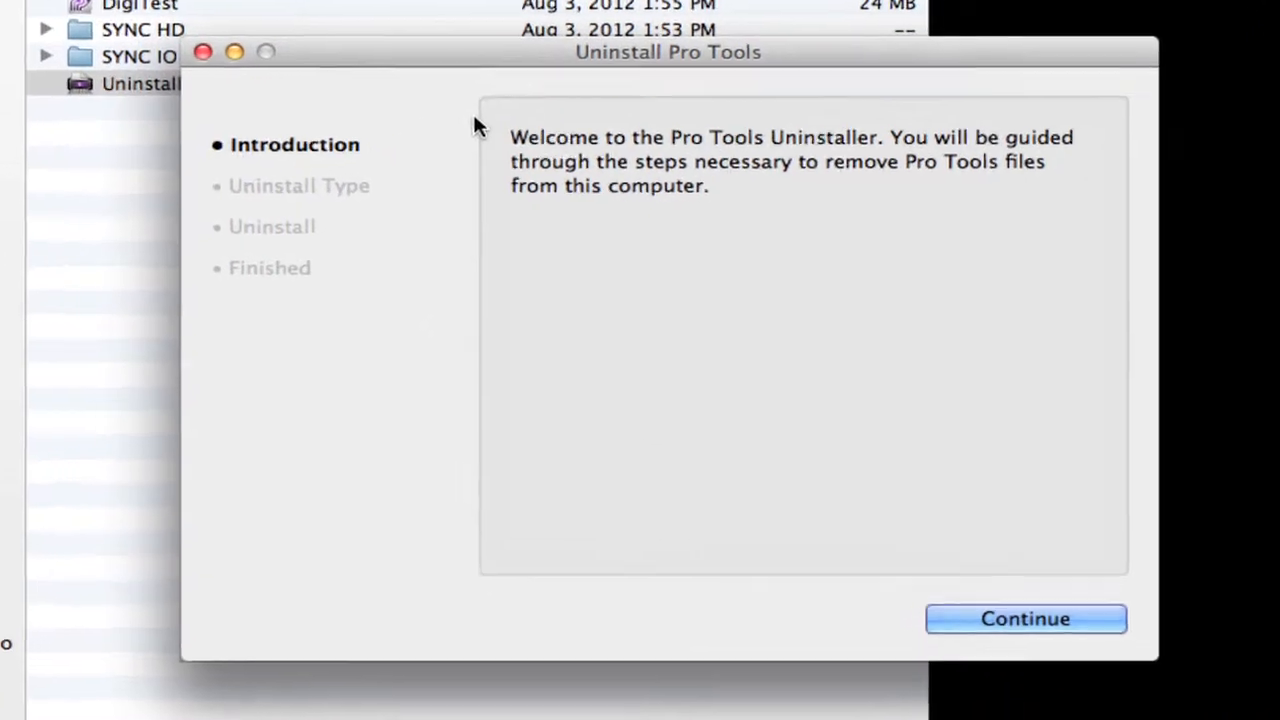
Advance past the Pro Tools Uninstaller introduction and choose Clean Uninstall instead of Safe Uninstall
click(1055, 618)
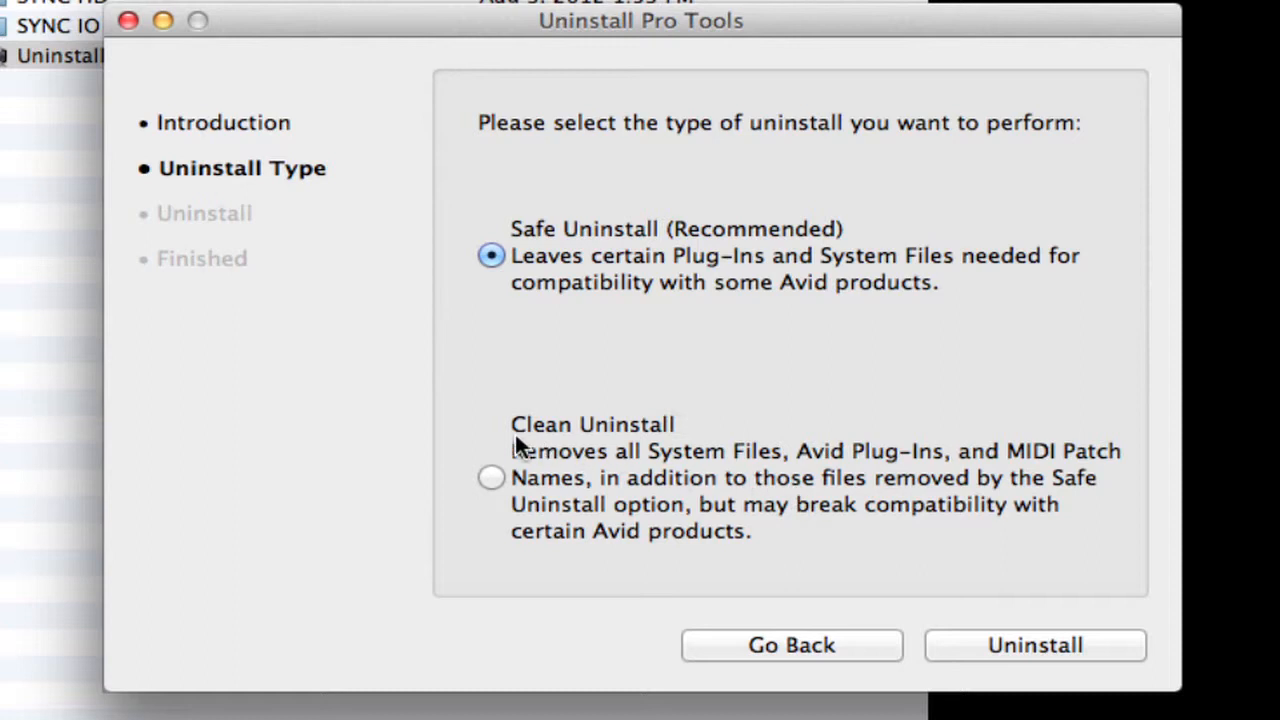
click(489, 474)
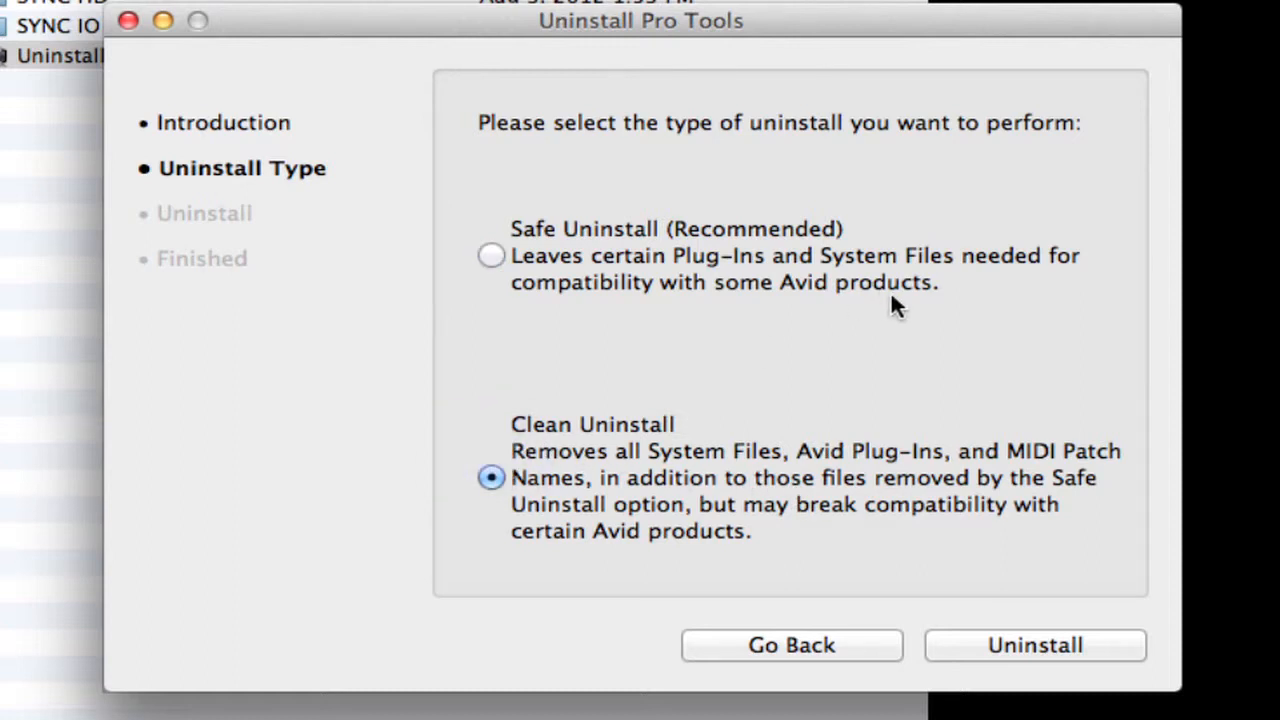